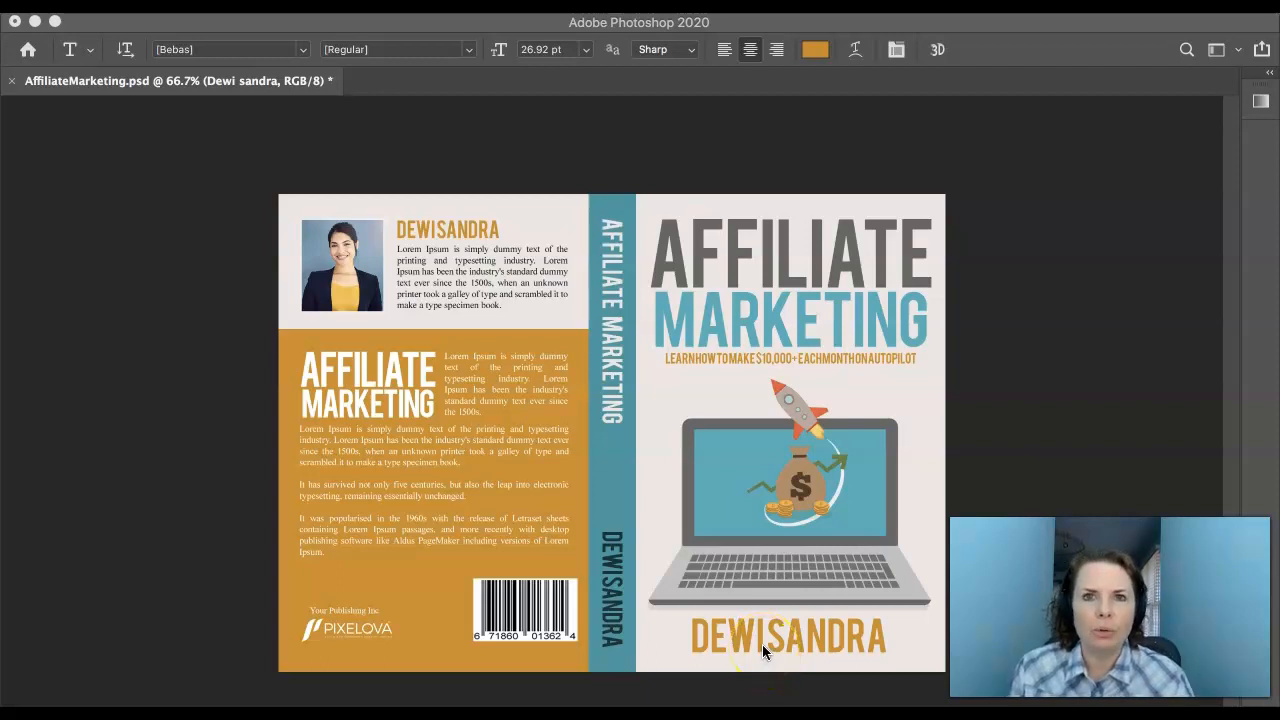
Show the hidden panels, expand the Front group's Title folder, and try to edit the Marketing text layer on the cover
key("Tab")
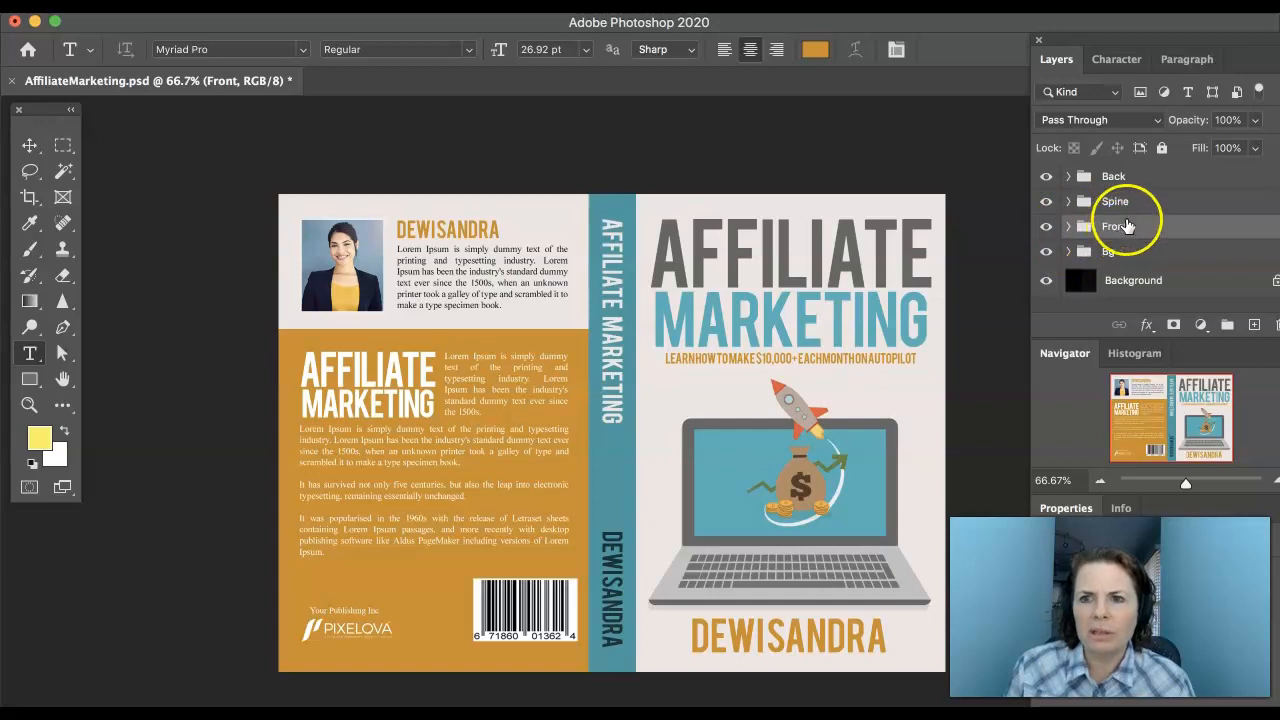
left_click(1068, 227)
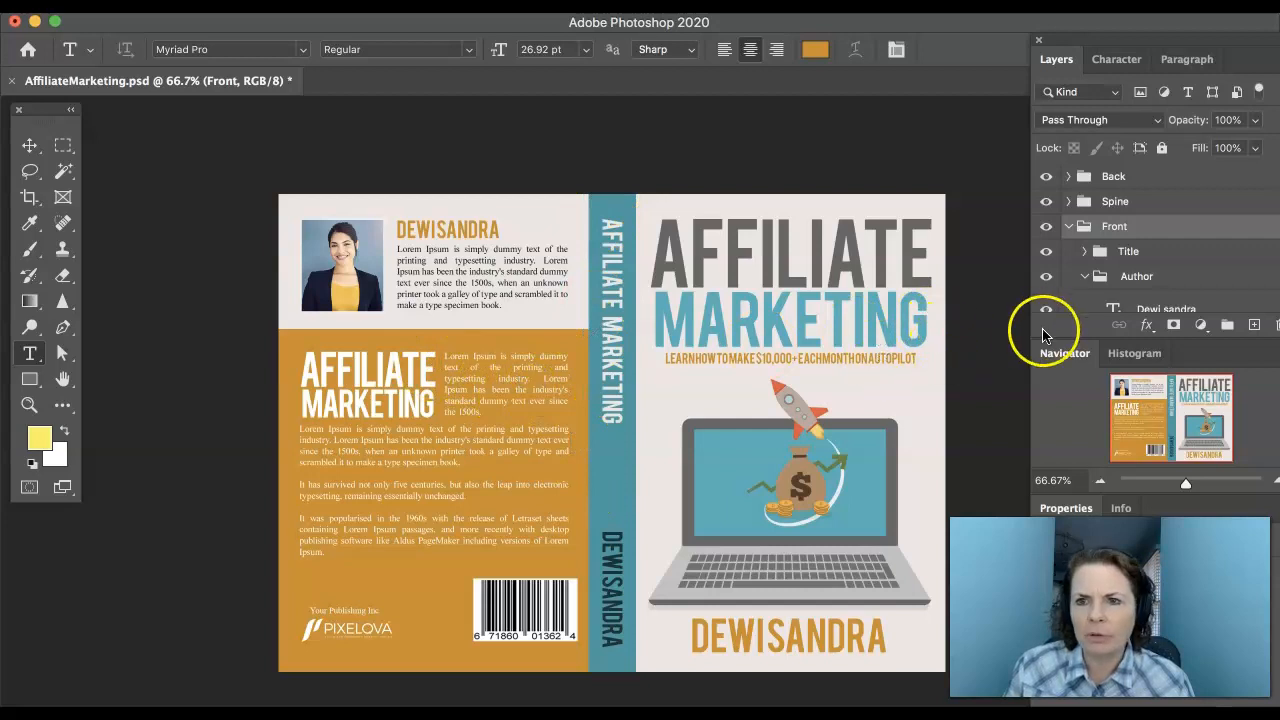
left_click(1085, 256)
scroll(1157, 264, "down", 1)
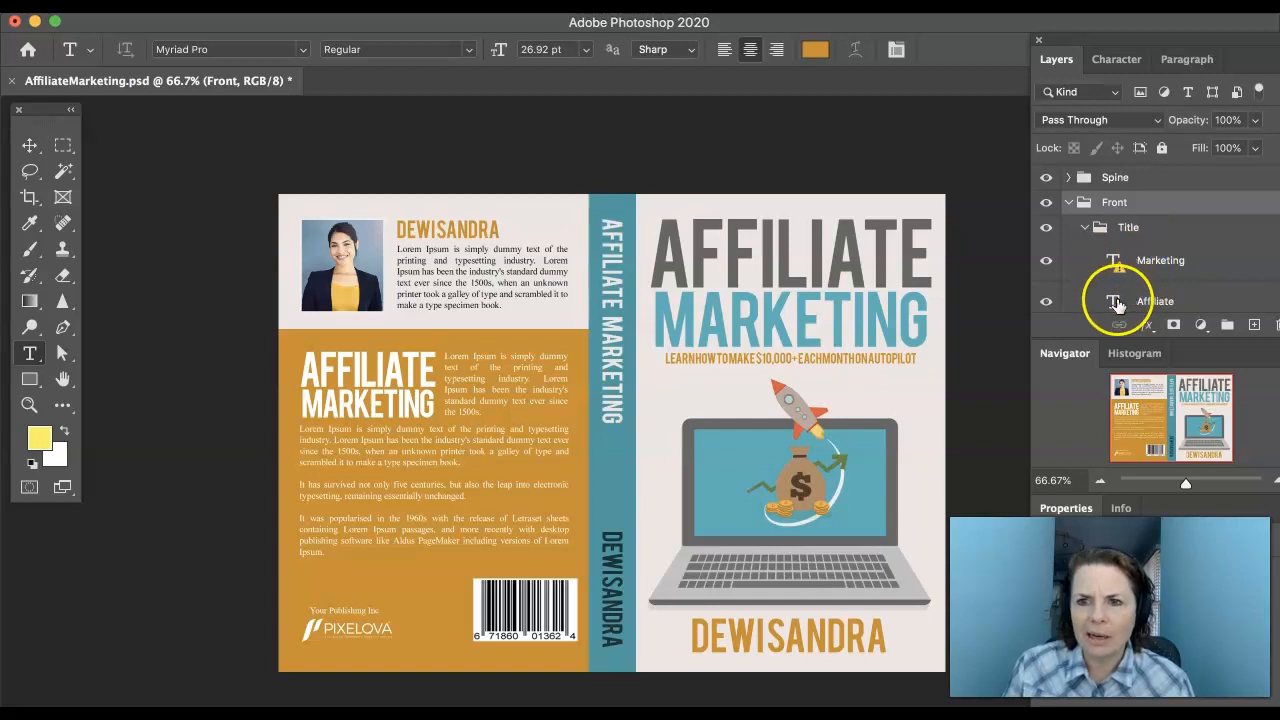
left_click(1154, 262)
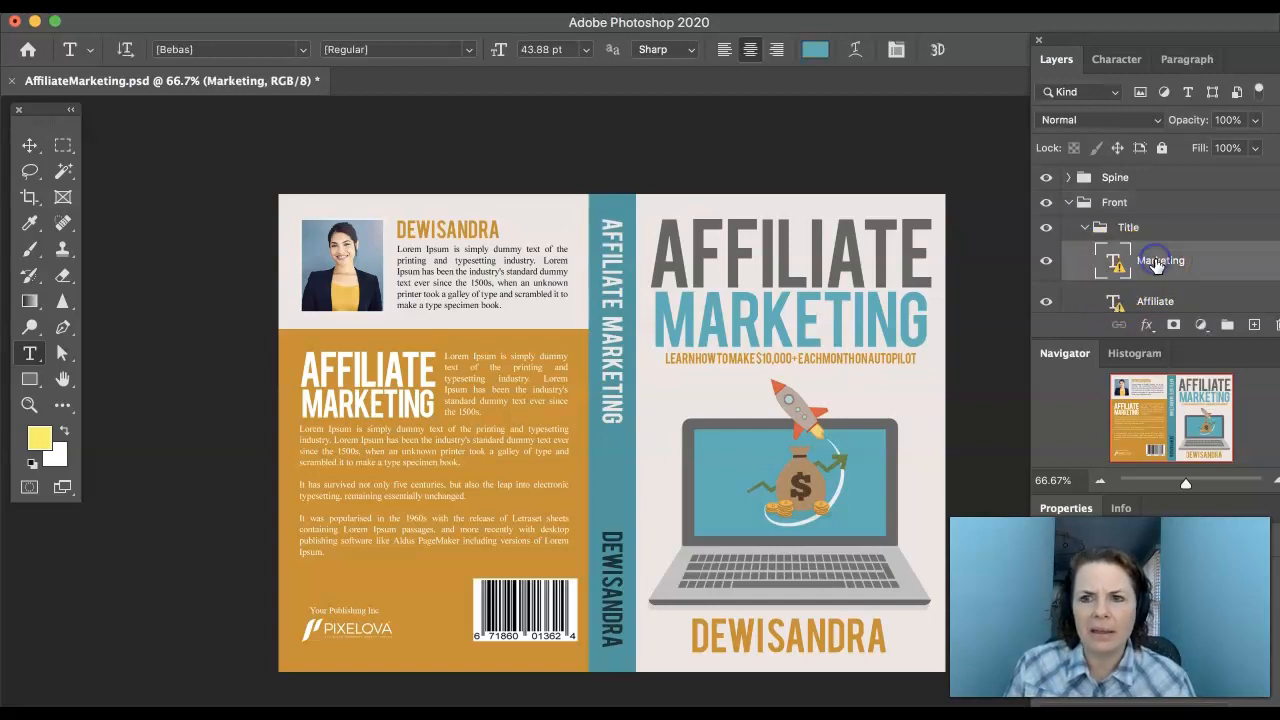
left_click(771, 305)
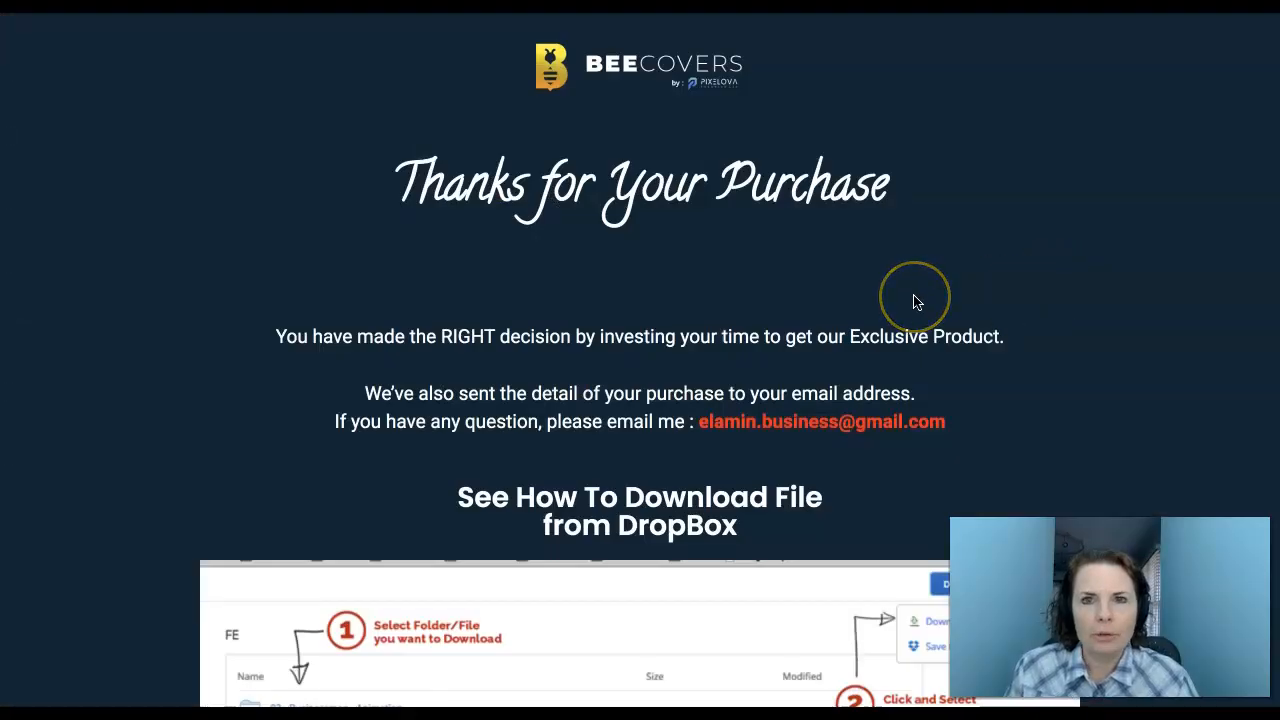
In the browser, open the Fonts & Tutorials download from the BeeCovers purchase page
scroll(913, 300, "down", 6)
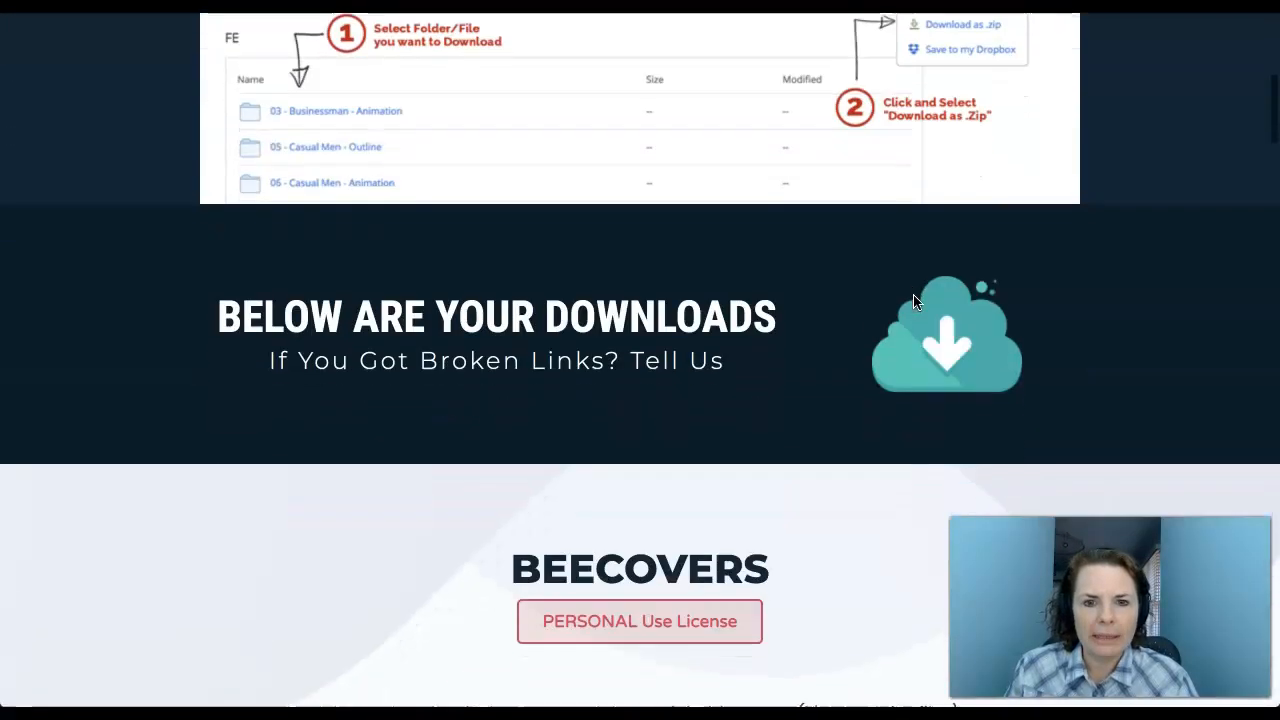
scroll(913, 300, "down", 5)
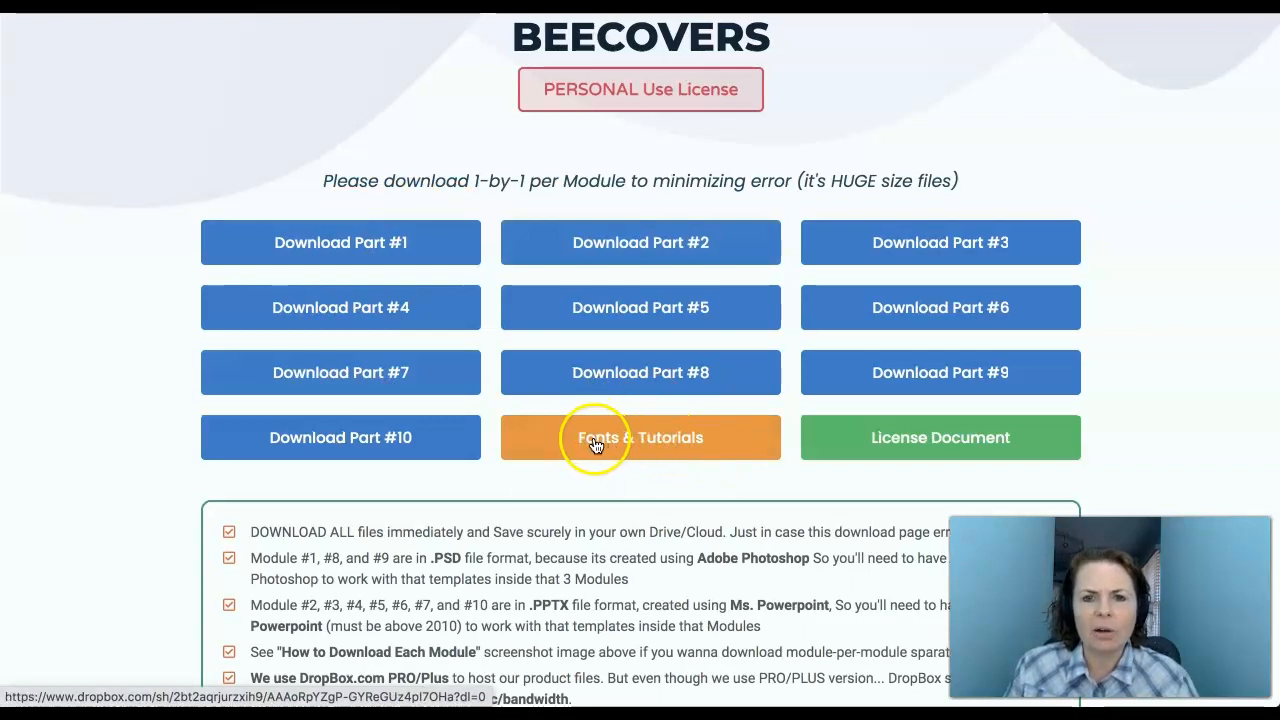
left_click(655, 437)
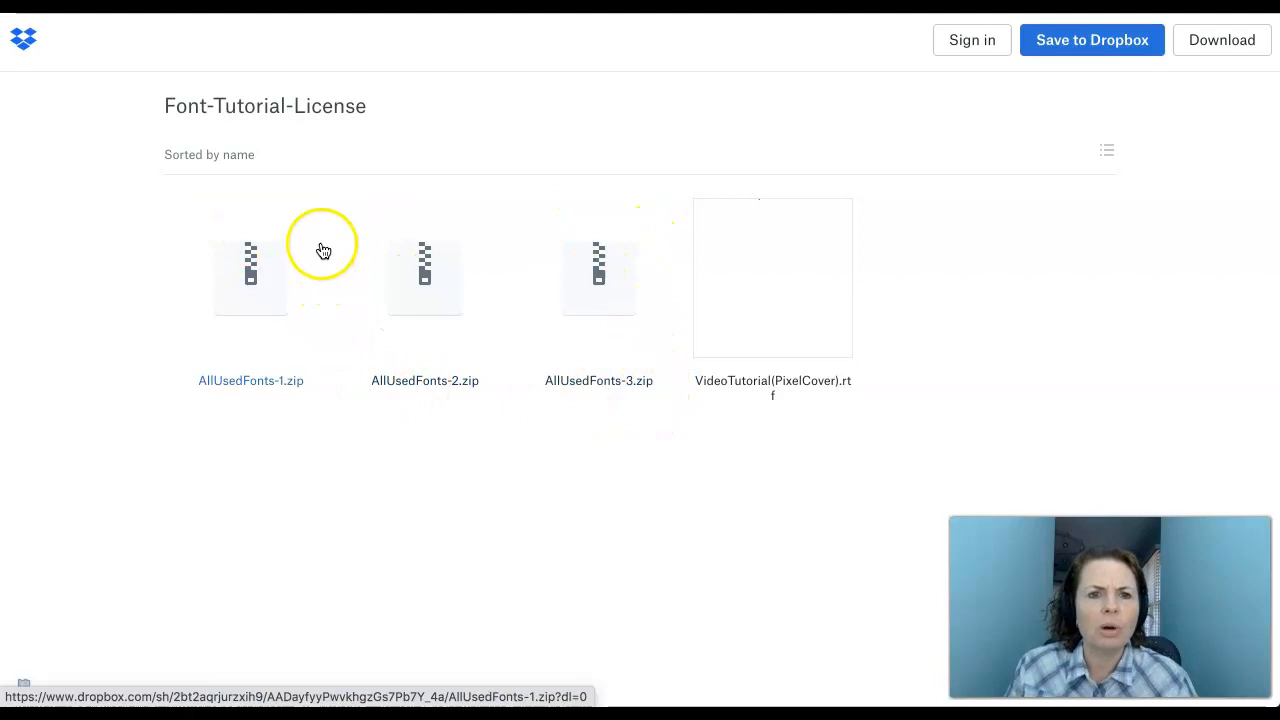
Open AllUsedFonts-1.zip in the Dropbox folder and save it to the computer with Direct download
left_click(254, 270)
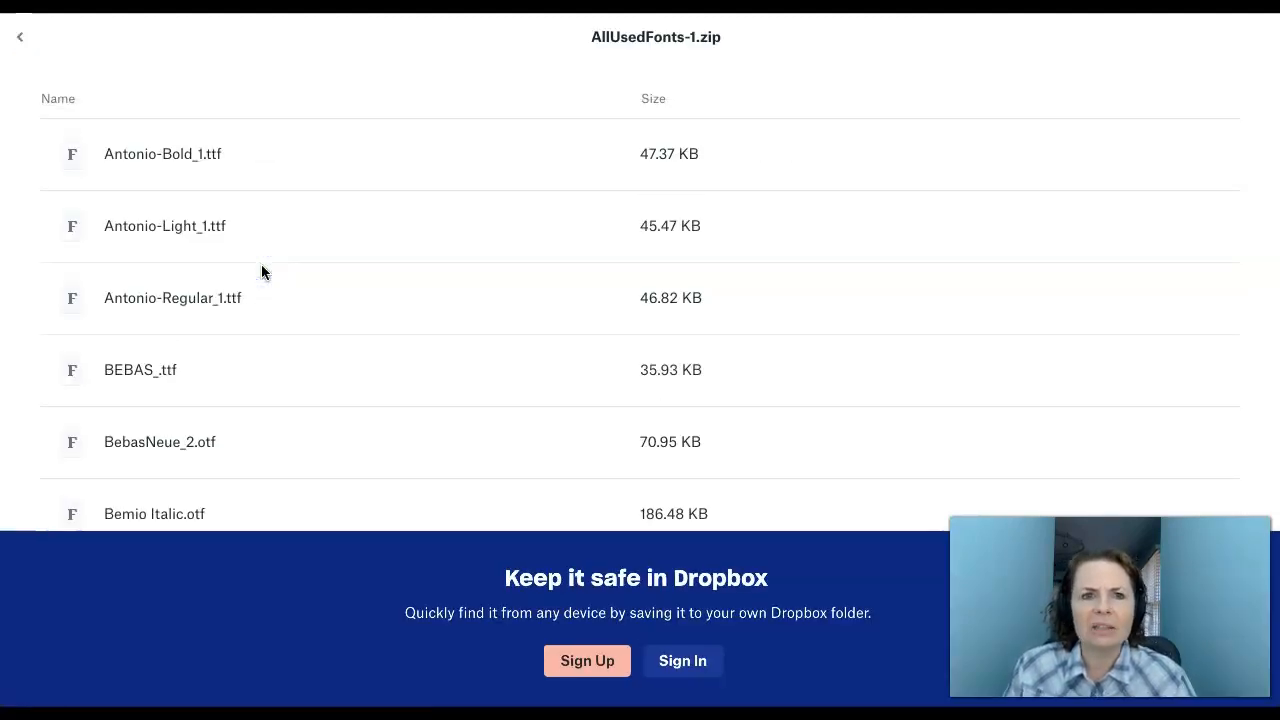
left_click(126, 386)
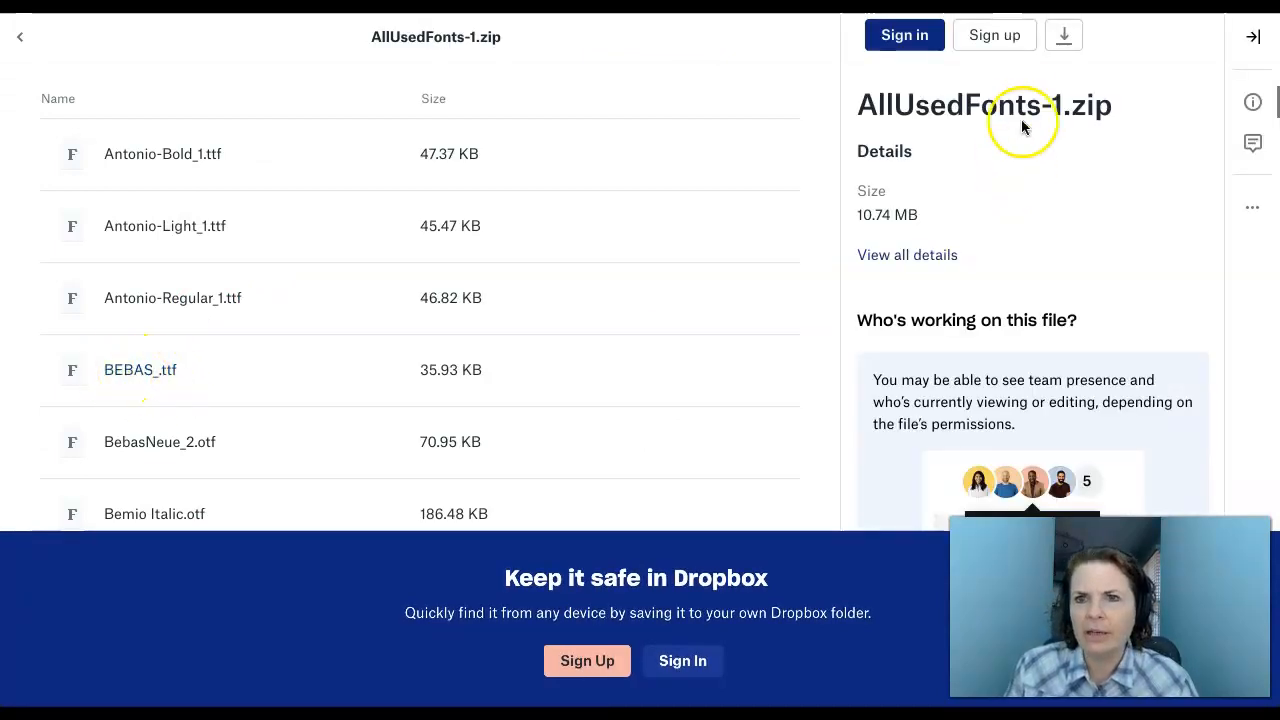
left_click(1065, 40)
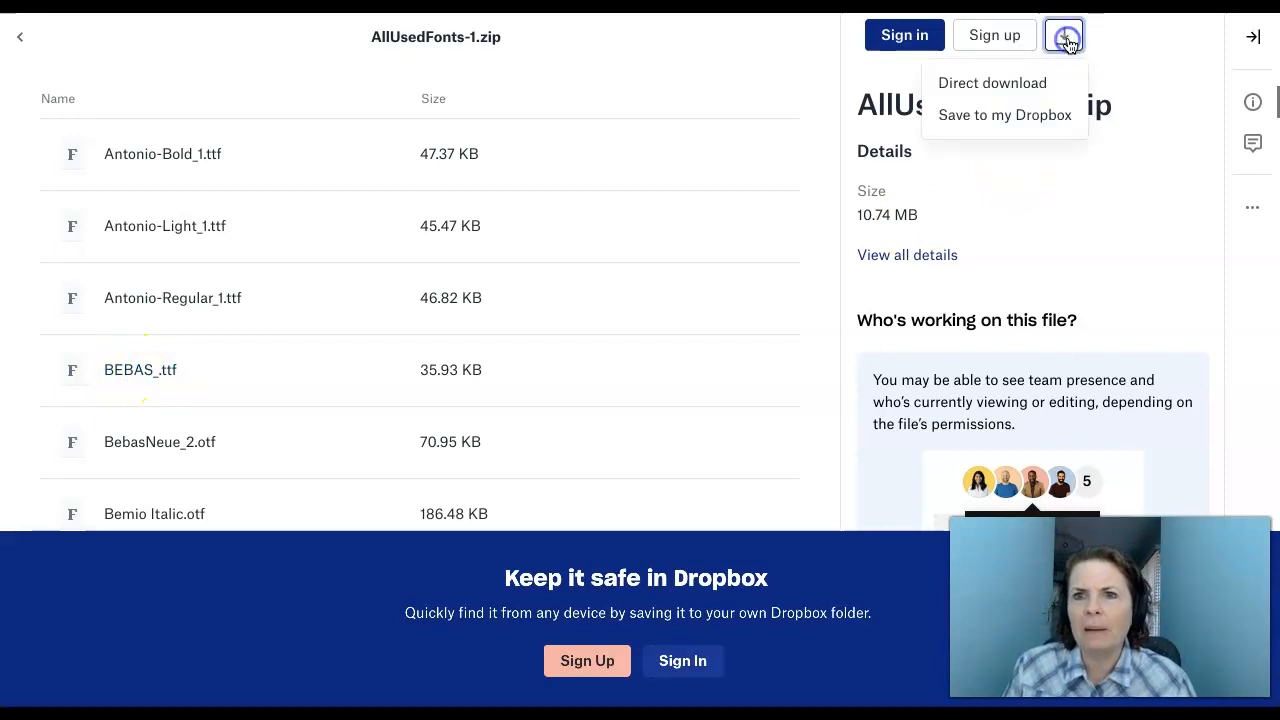
left_click(1013, 86)
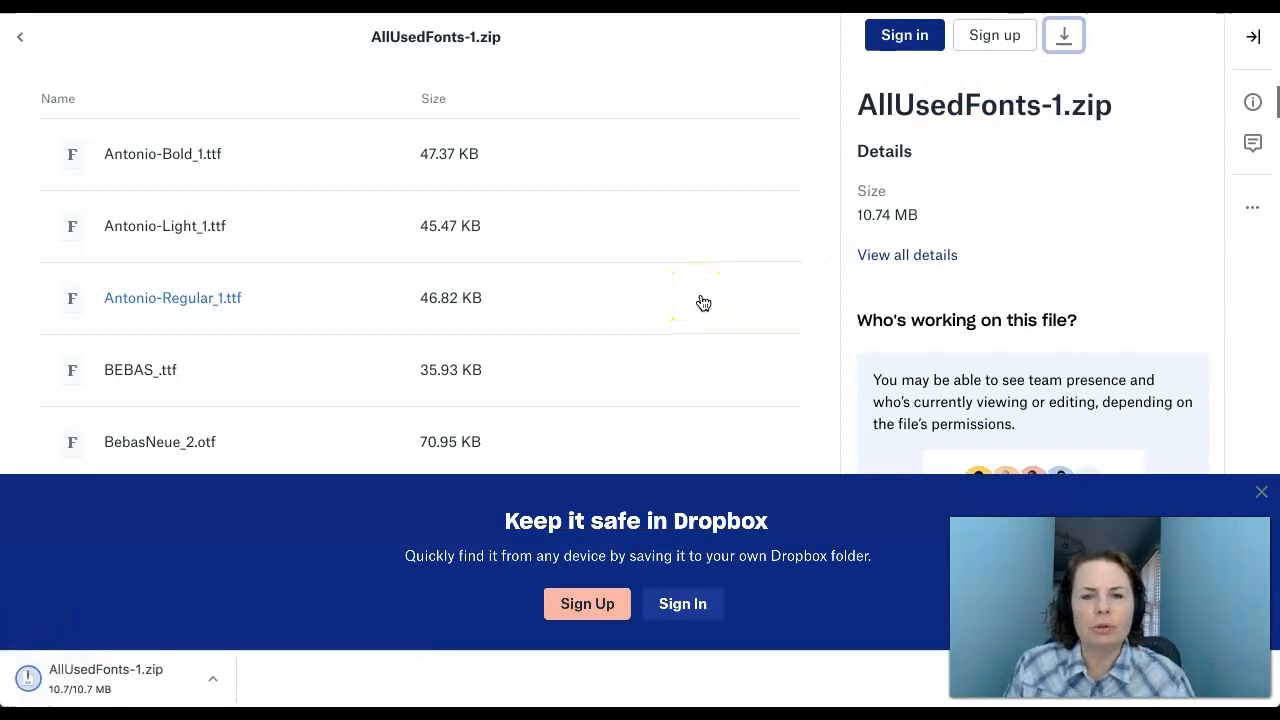
left_click(723, 302)
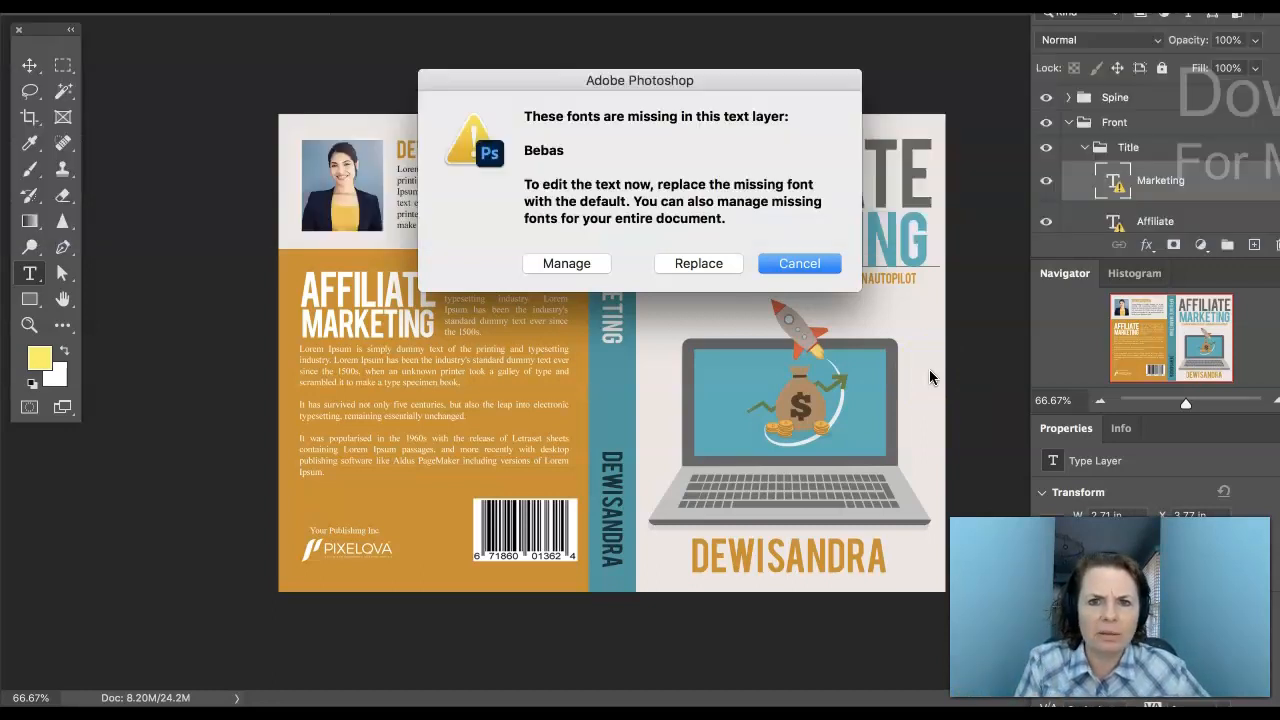
Back in Photoshop, cancel the missing-font replacement and test whether the MARKETING title text on the front cover is editable
left_click(800, 263)
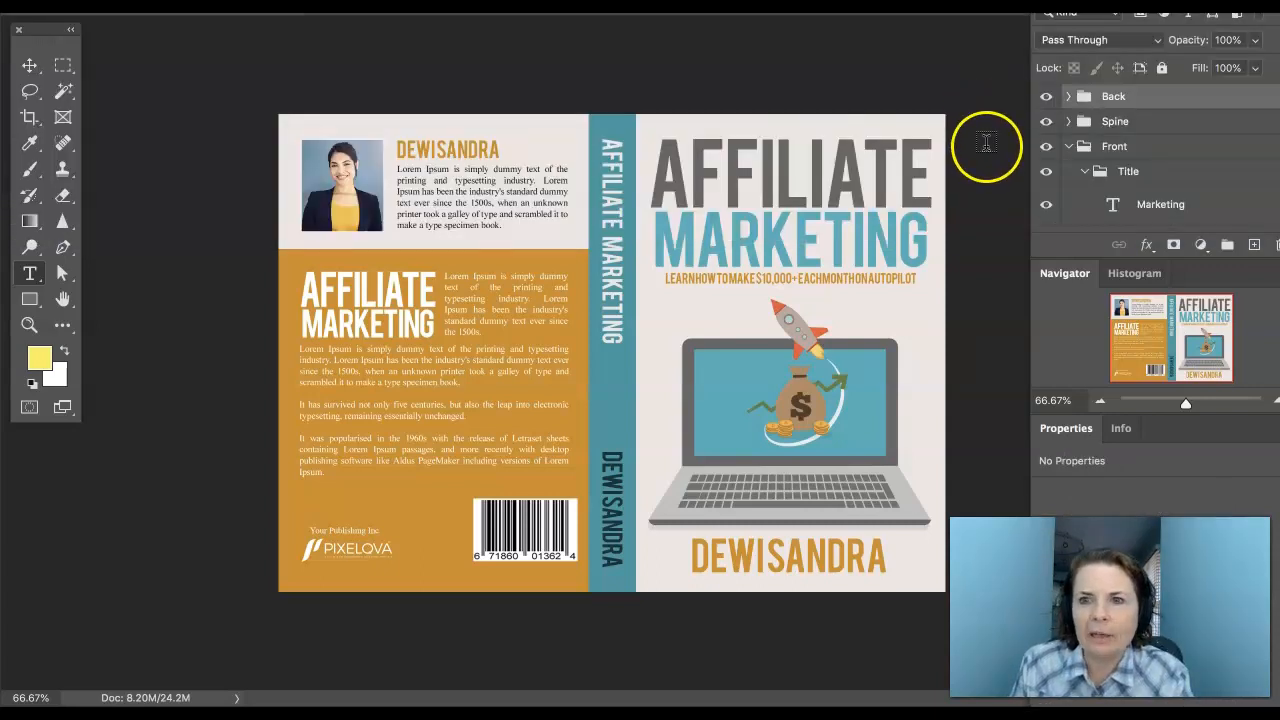
scroll(1148, 208, "down", 2)
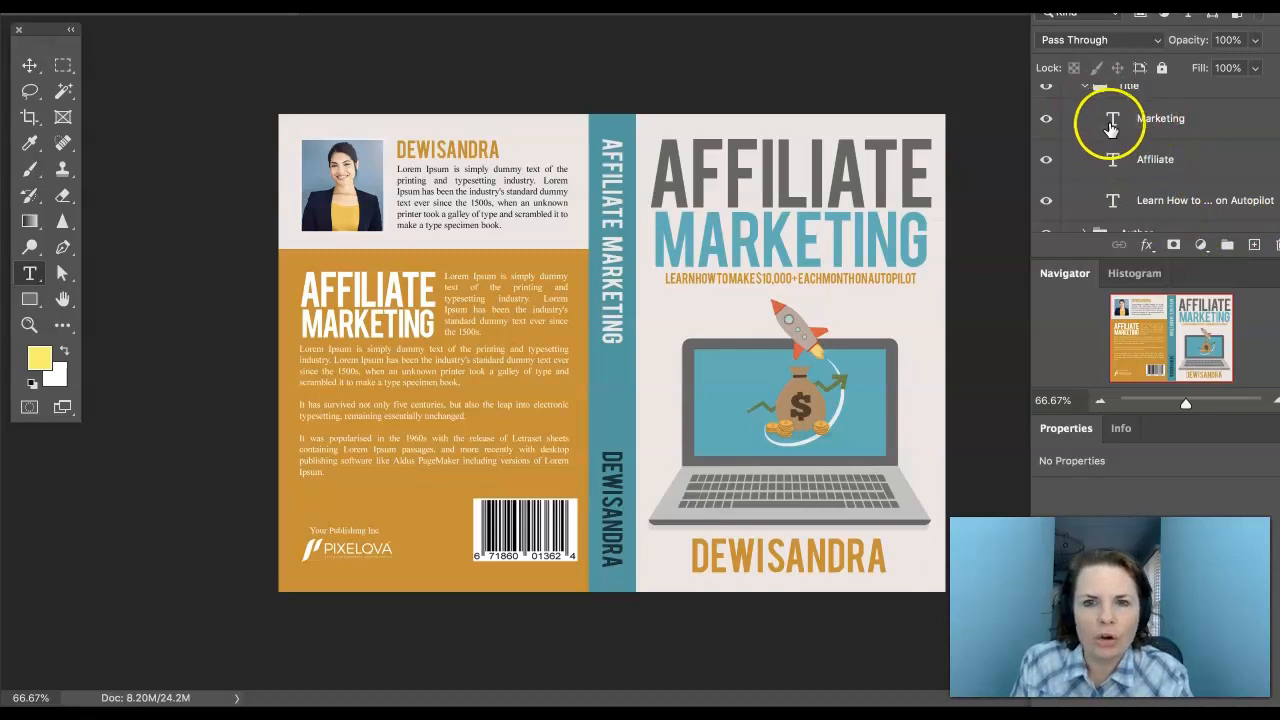
scroll(1140, 125, "down", 1)
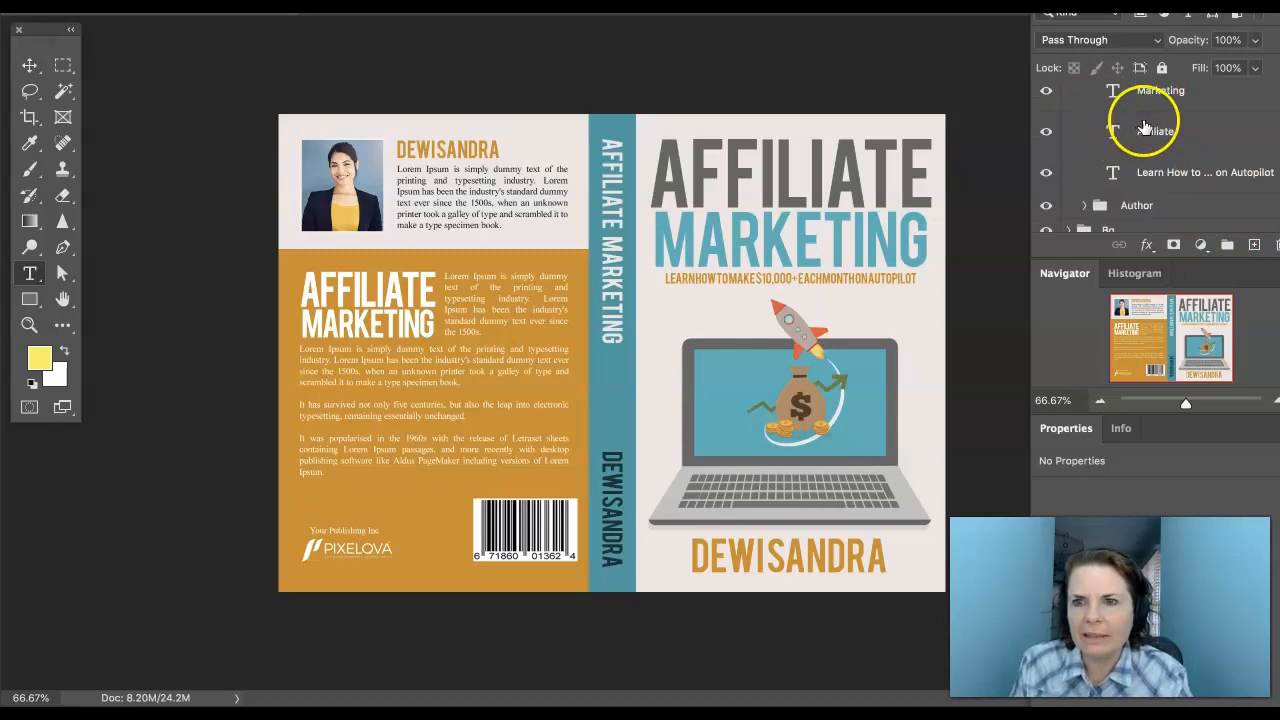
left_click_drag(893, 232, 811, 232)
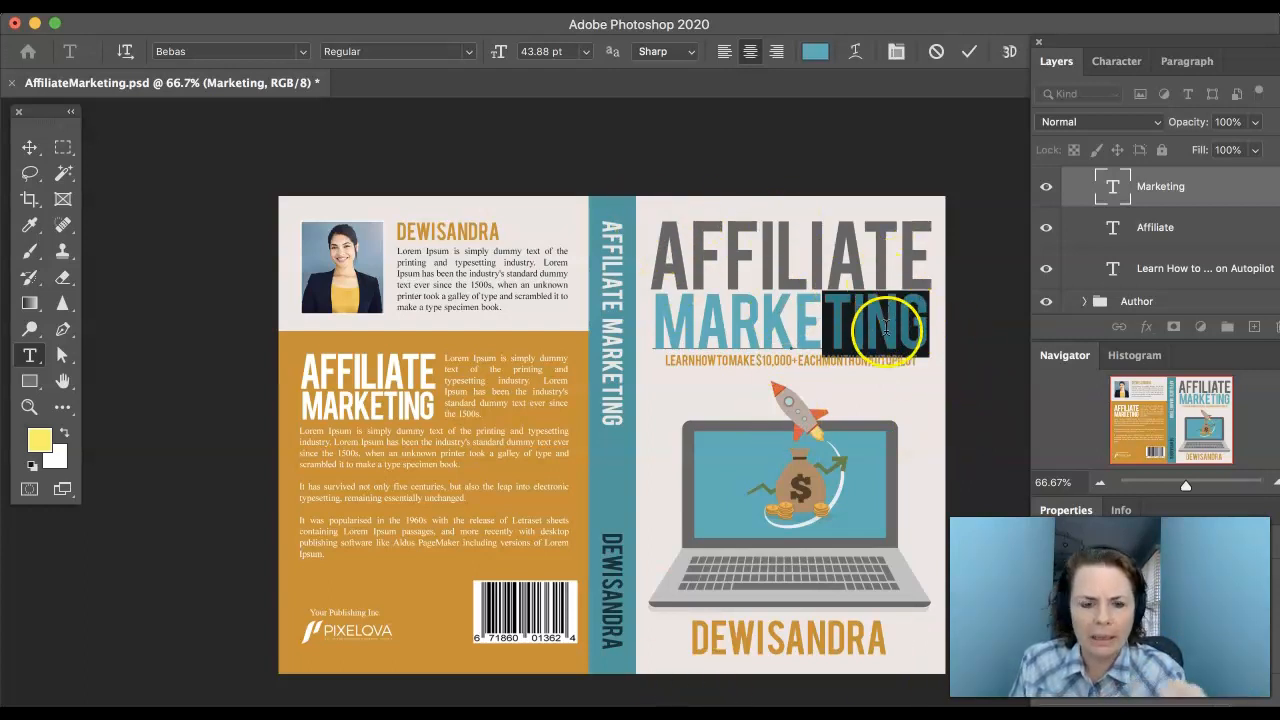
key("Escape")
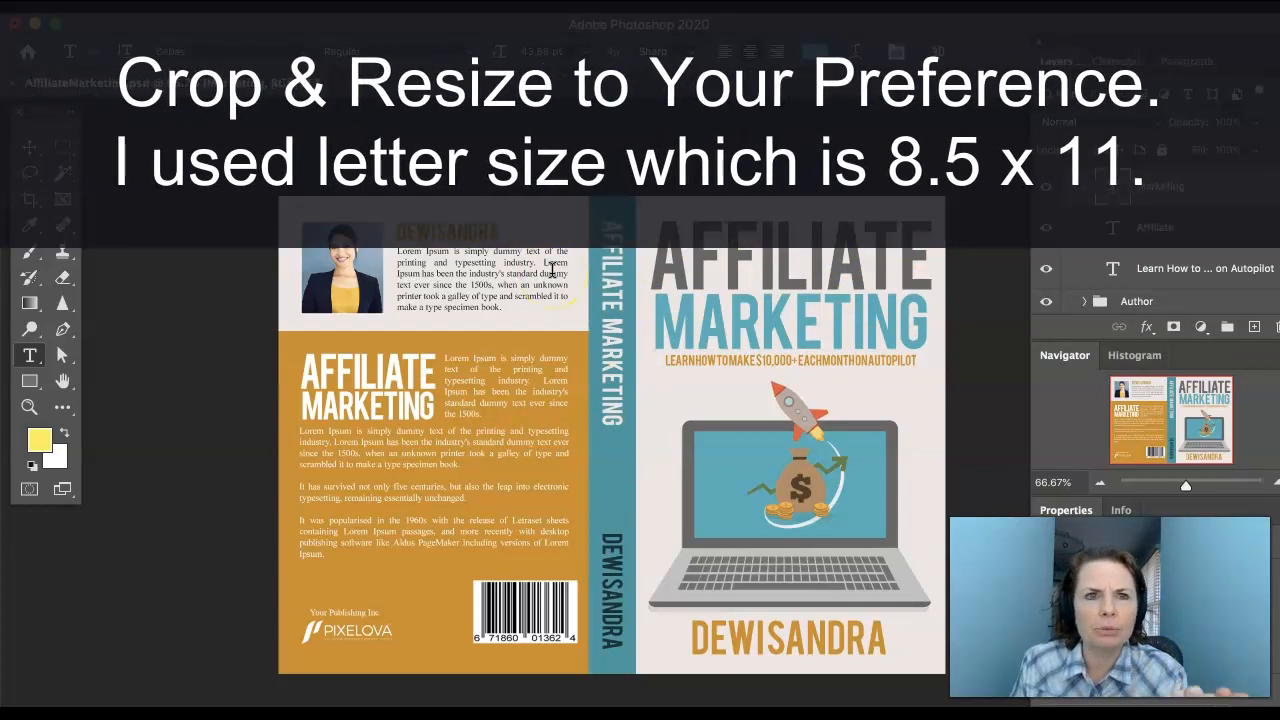
Crop away the back cover and spine so that only the front cover is kept
key("c")
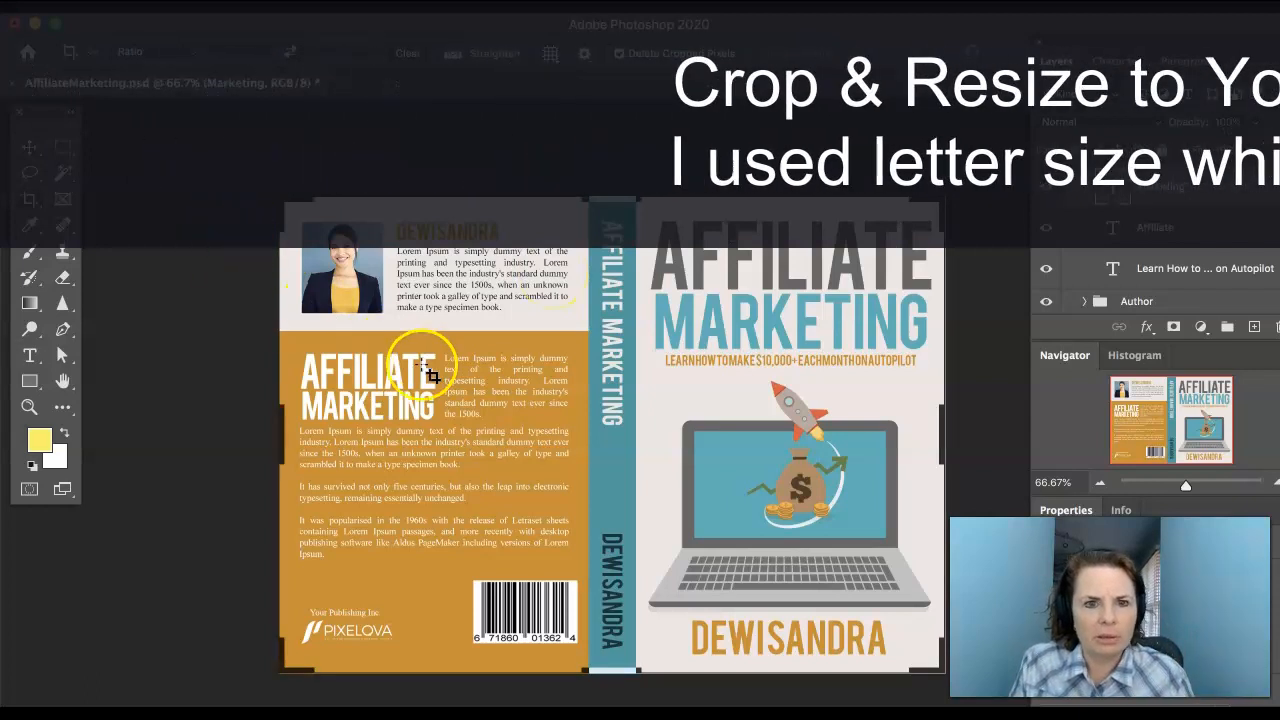
left_click_drag(285, 448, 455, 440)
left_click_drag(457, 438, 457, 436)
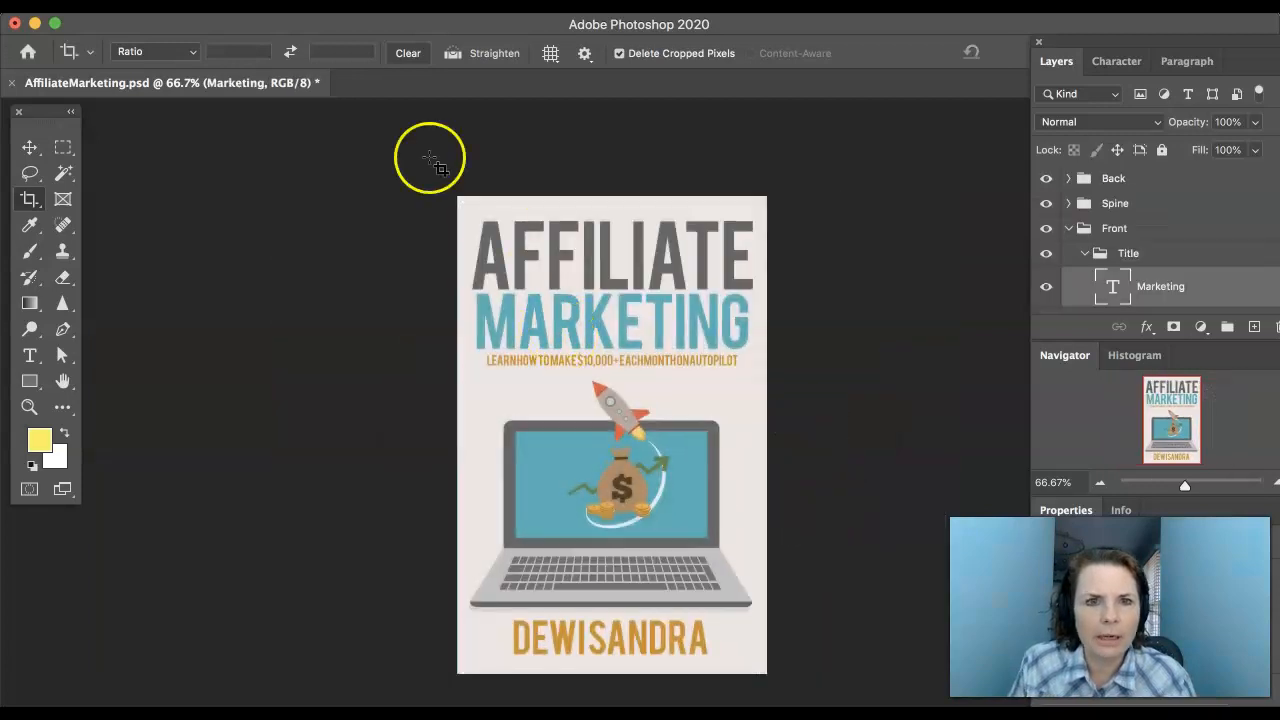
Open the Image Size settings, turn off resampling, and set the resolution to 72 pixels/inch
left_click(255, 5)
left_click(275, 156)
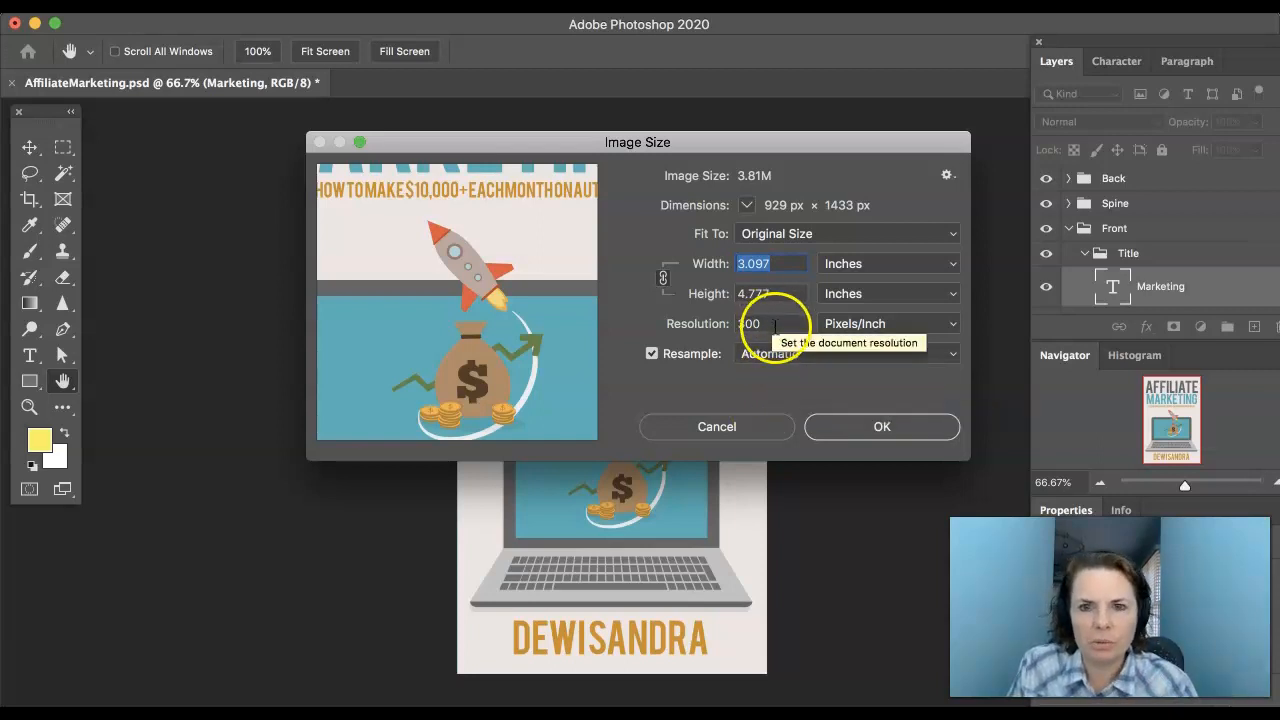
left_click(652, 355)
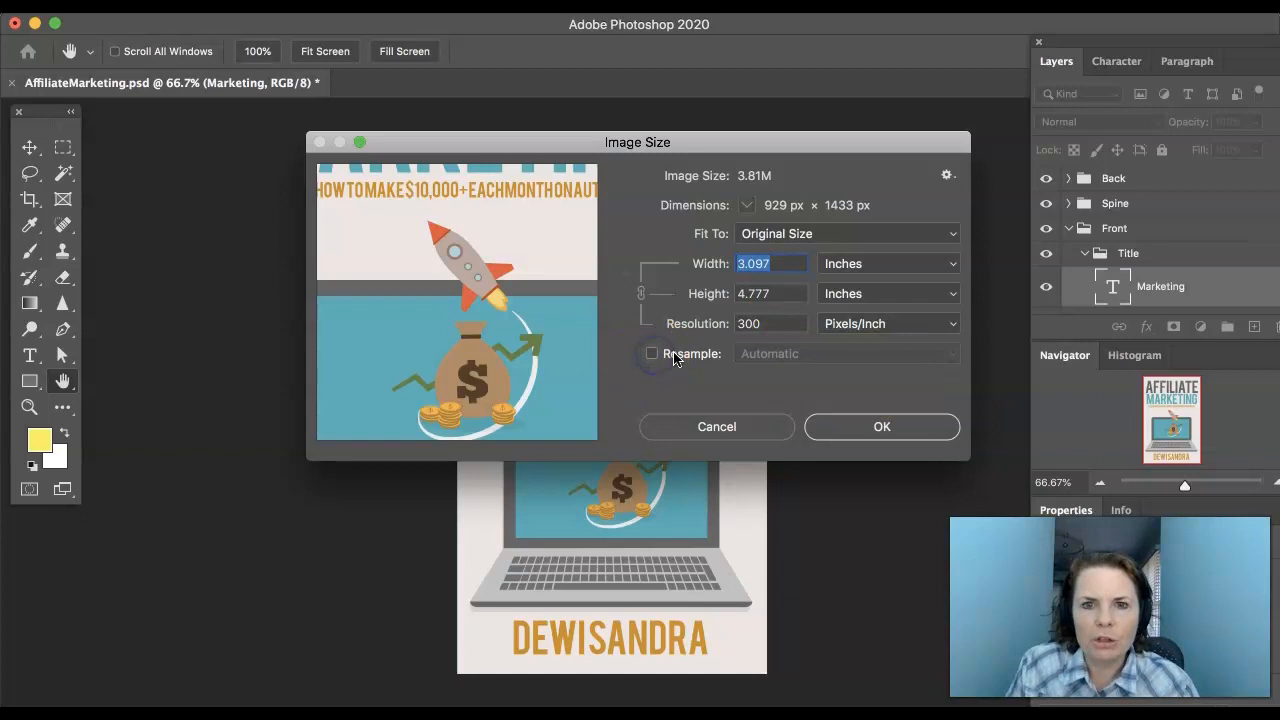
left_click(705, 321)
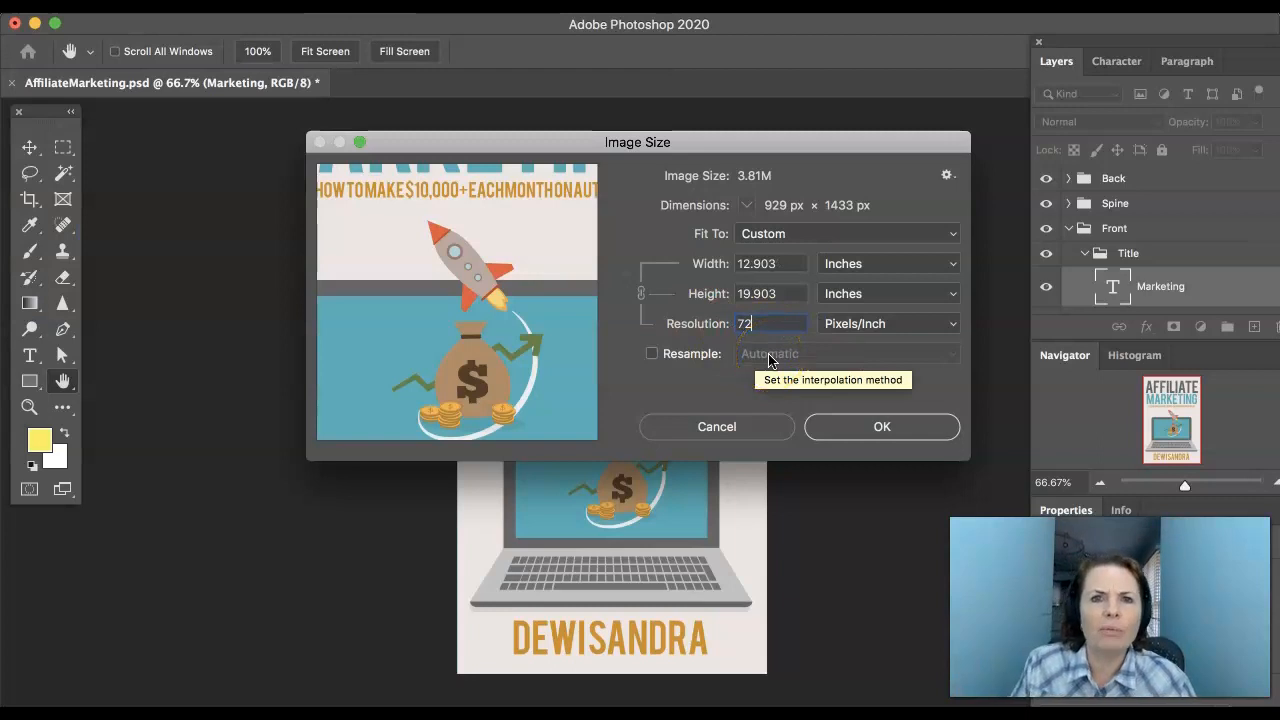
type("72")
left_click(806, 334)
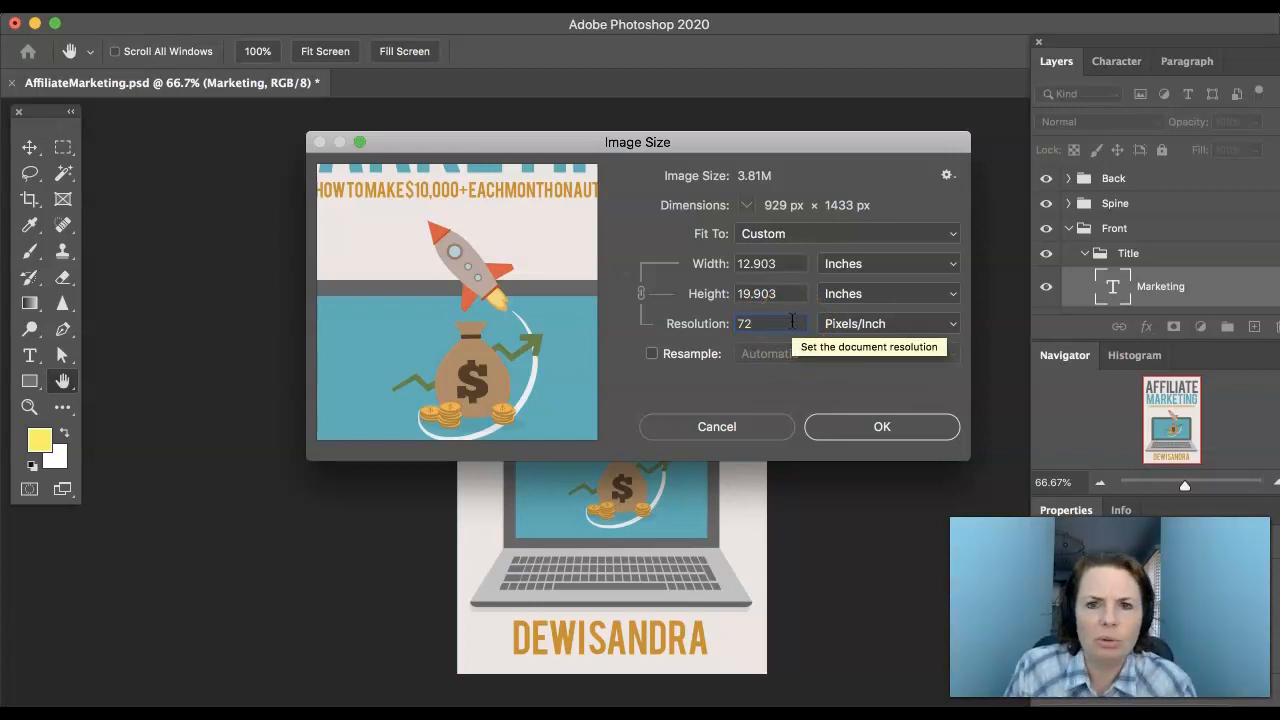
left_click(742, 291)
left_click(761, 325)
Turn resampling back on, set the cover's width to 8.6 inches with proportions linked, and apply the new image size
left_click(652, 354)
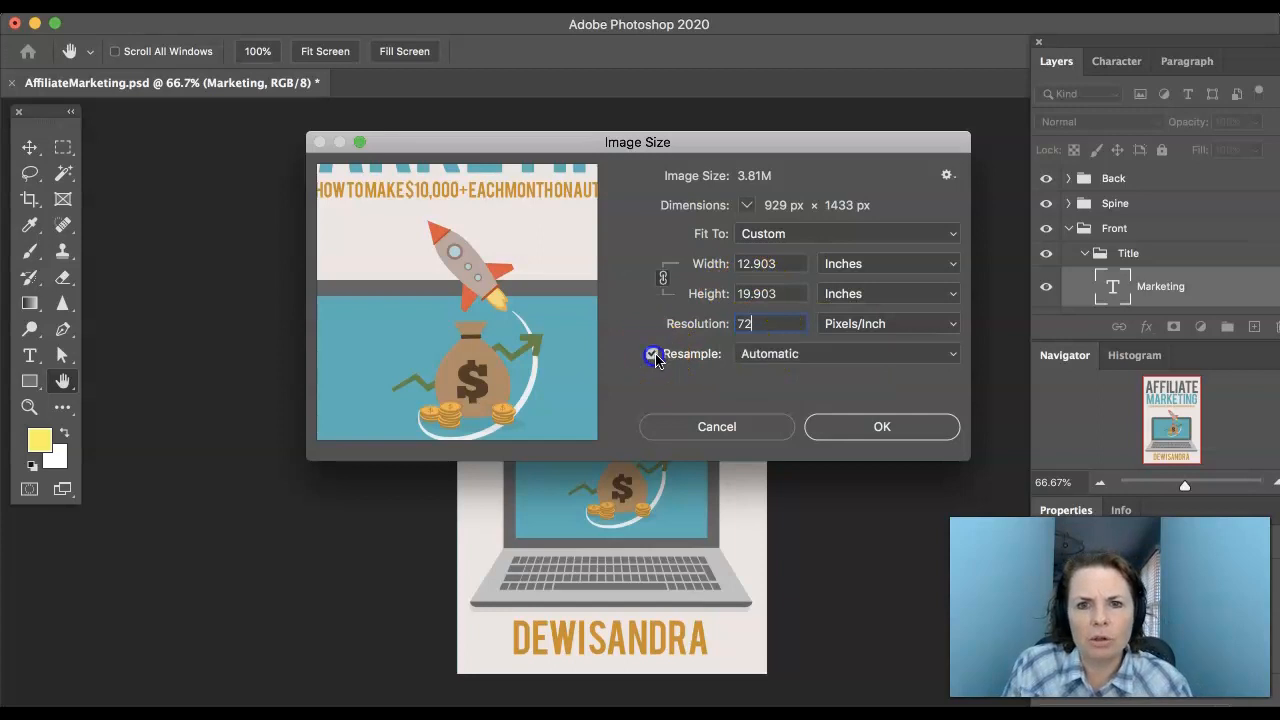
left_click(711, 260)
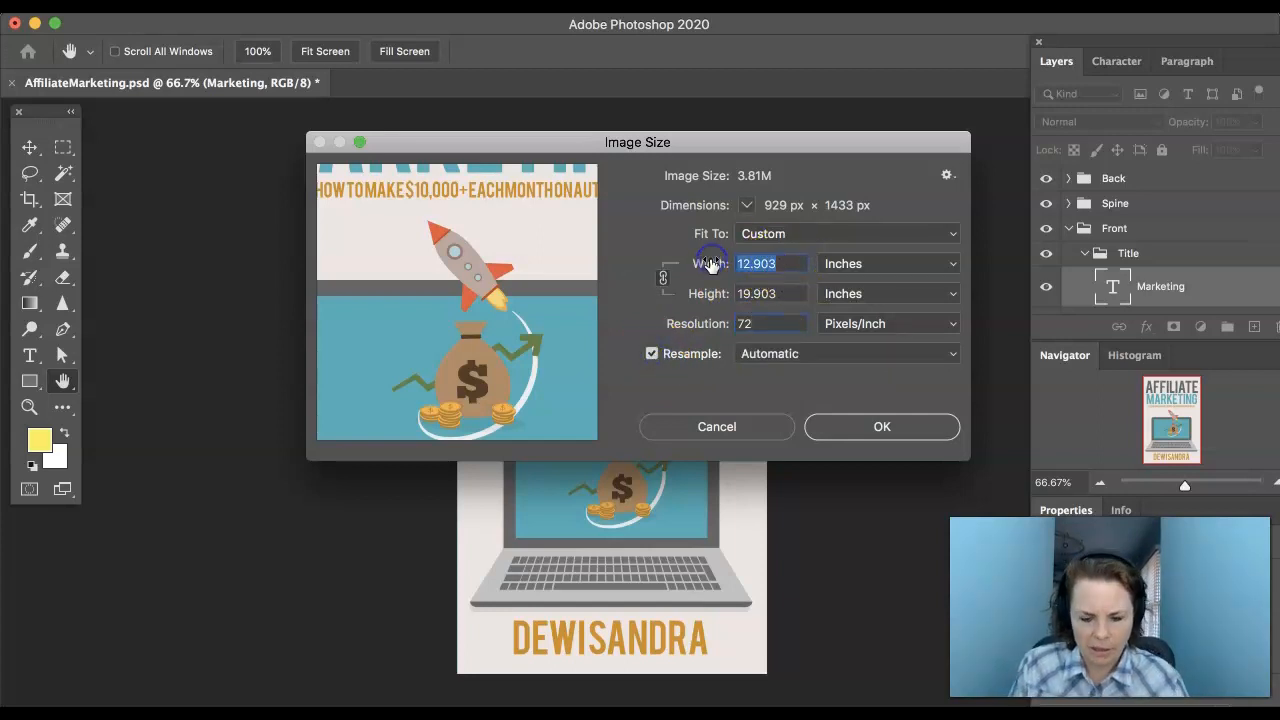
type("8.5")
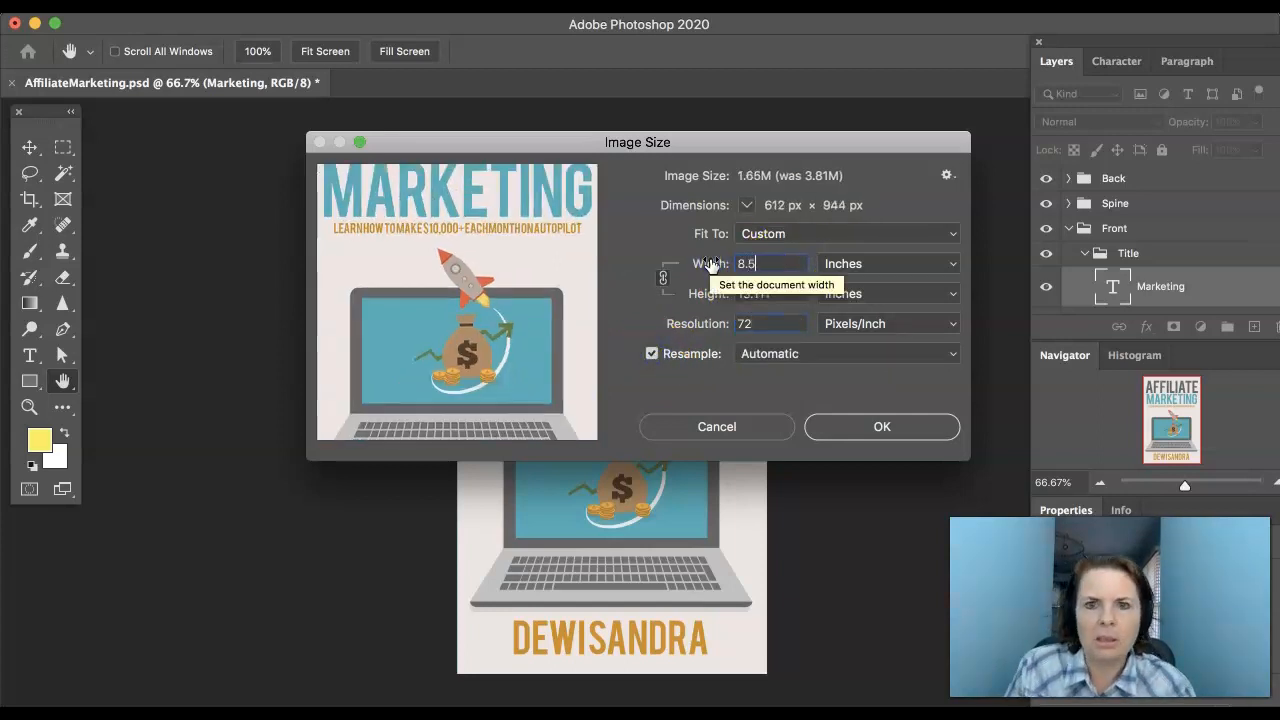
left_click(765, 297)
key("Up")
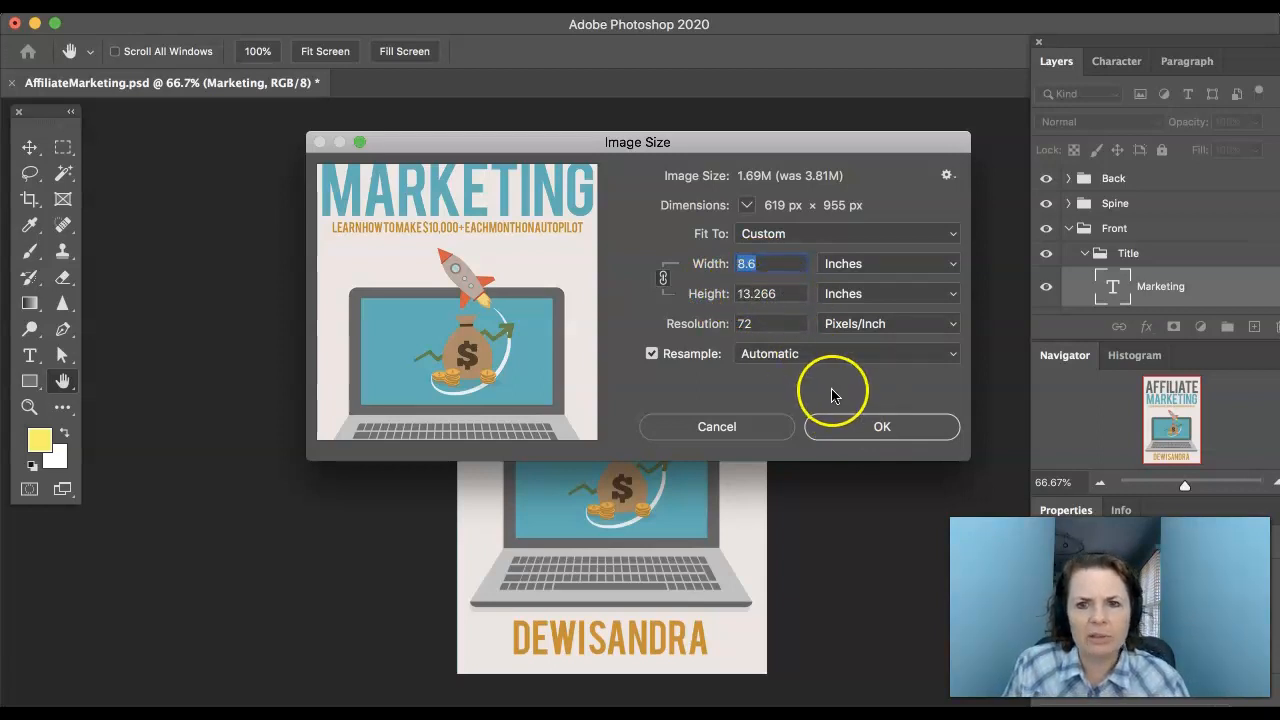
left_click(861, 433)
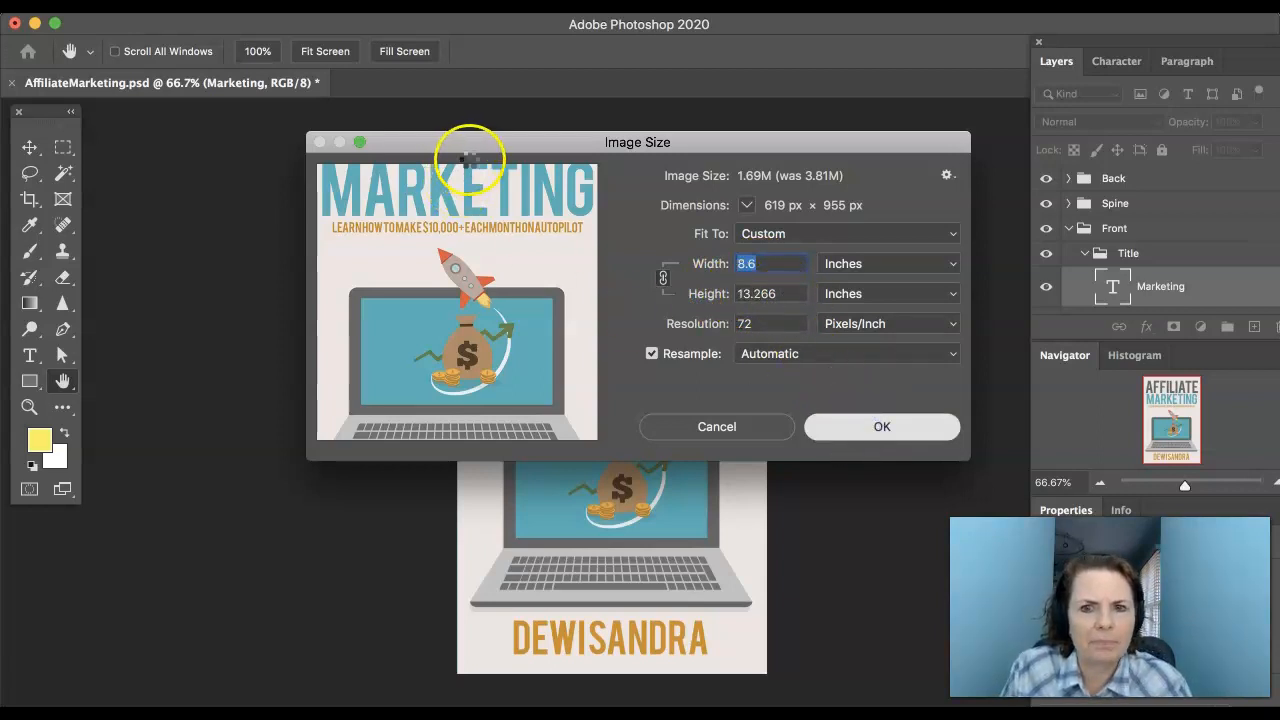
Check the resized cover's canvas size and close the settings without changing it
key("c")
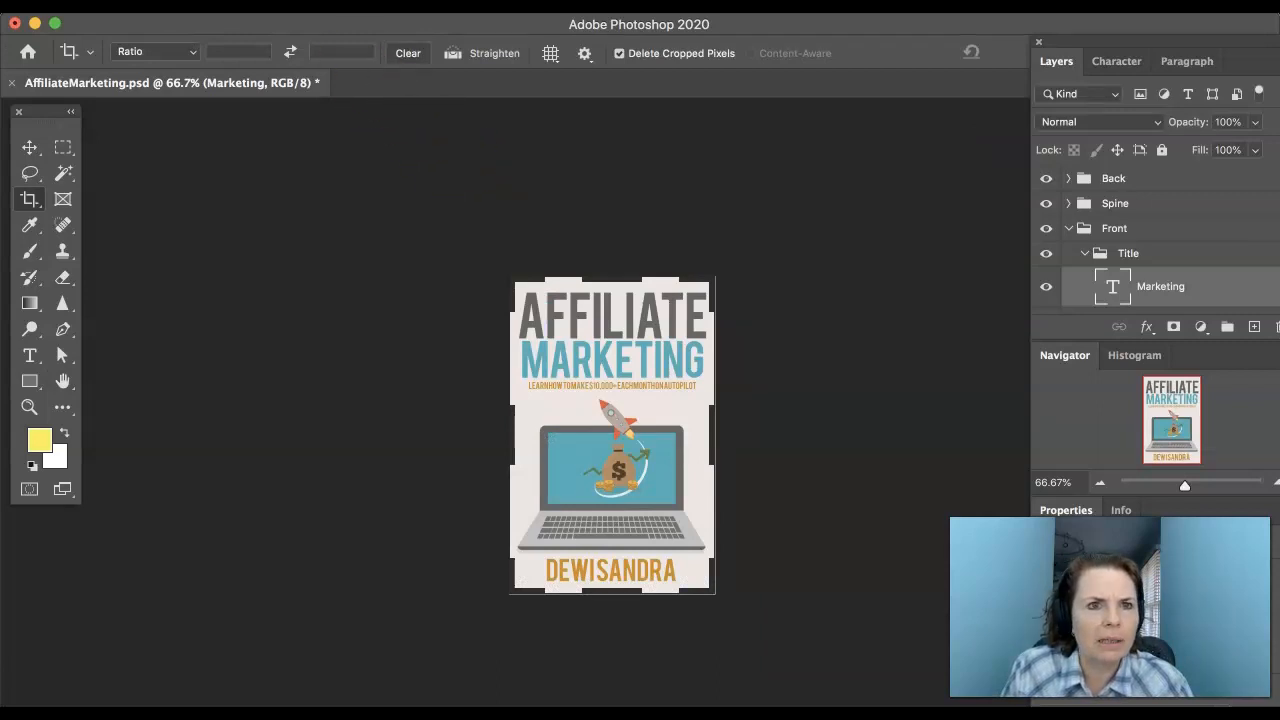
left_click(255, 5)
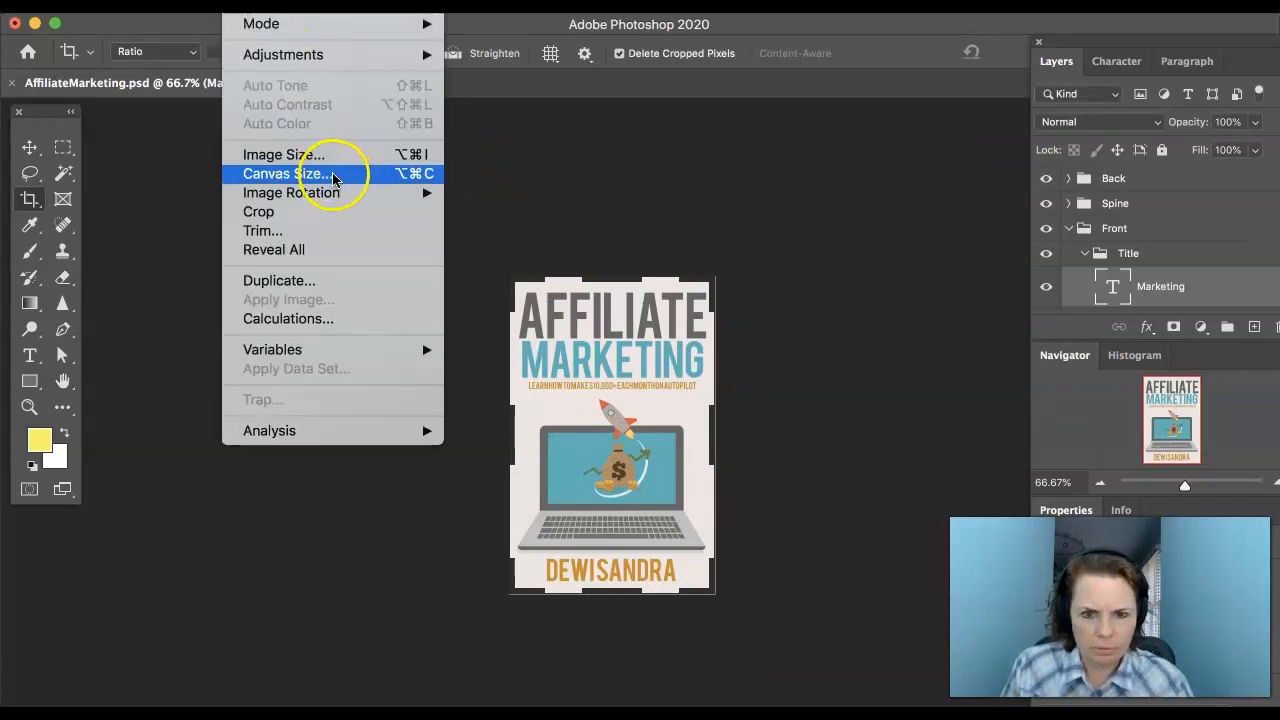
left_click(333, 178)
left_click(812, 273)
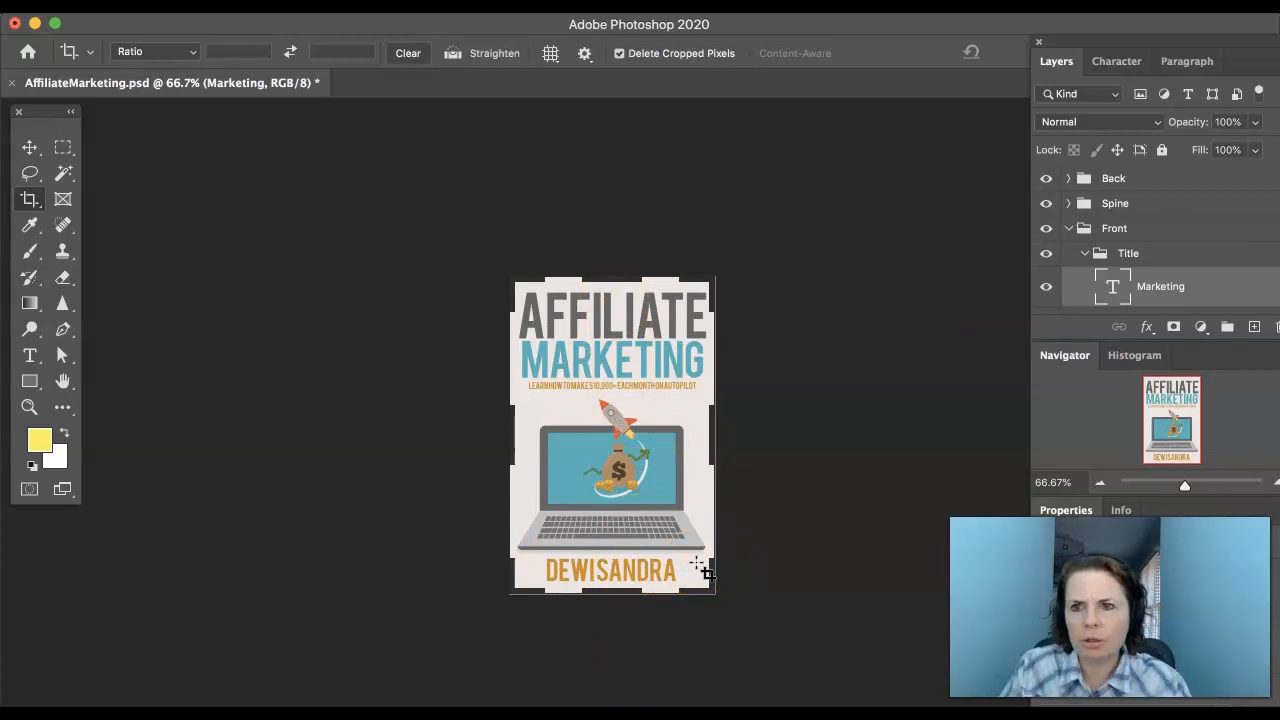
Move the author name and the Bg group's laptop artwork upward on the front cover, clearing space at the bottom
key("v")
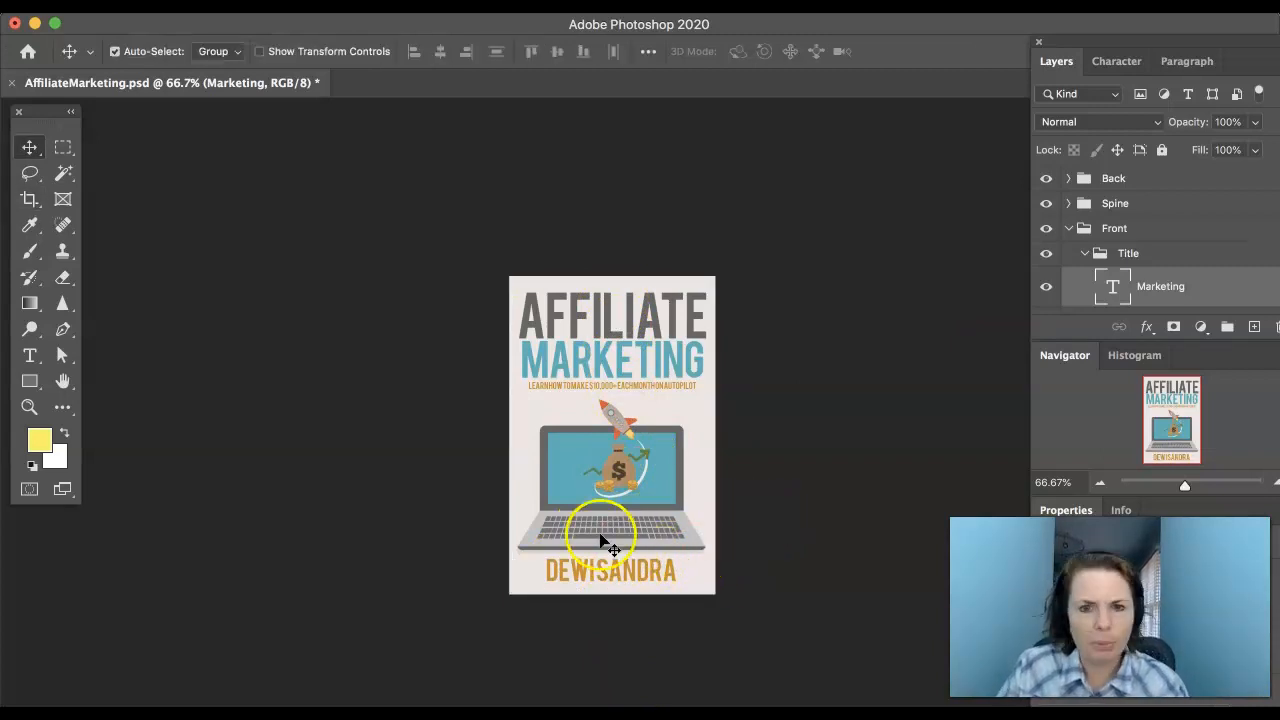
left_click(640, 573)
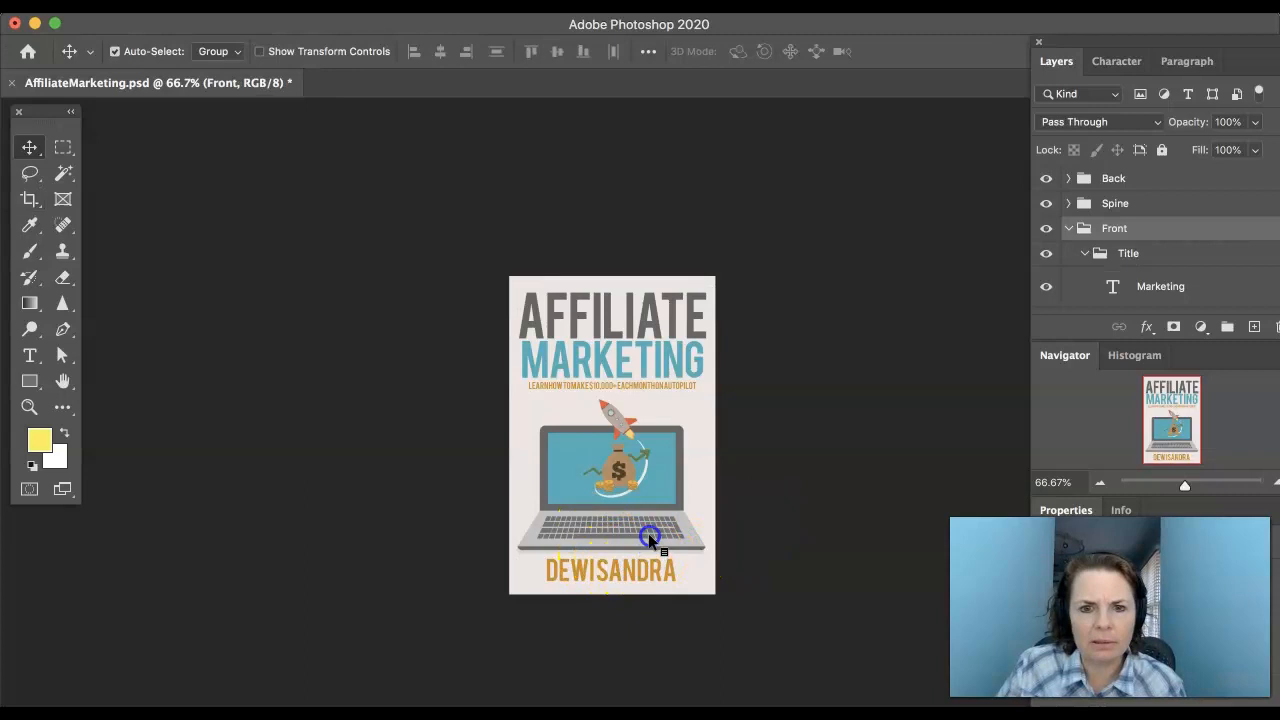
scroll(1180, 287, "down", 3)
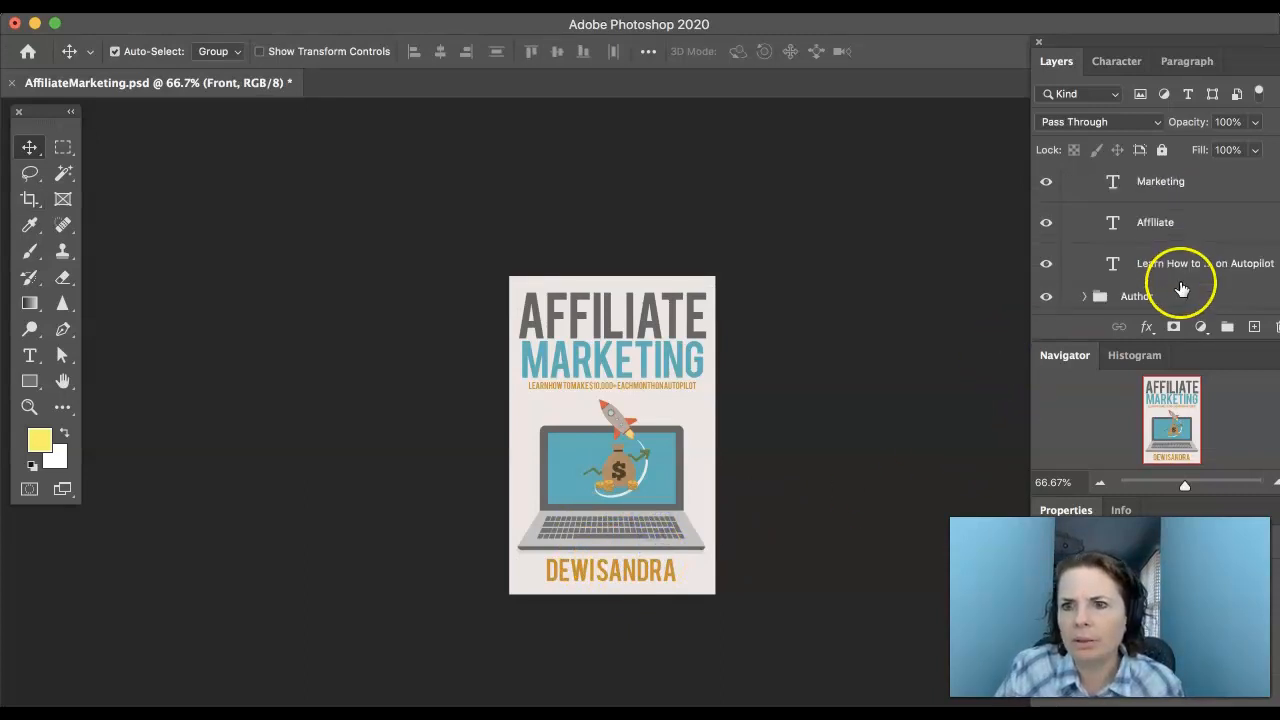
scroll(1182, 285, "down", 2)
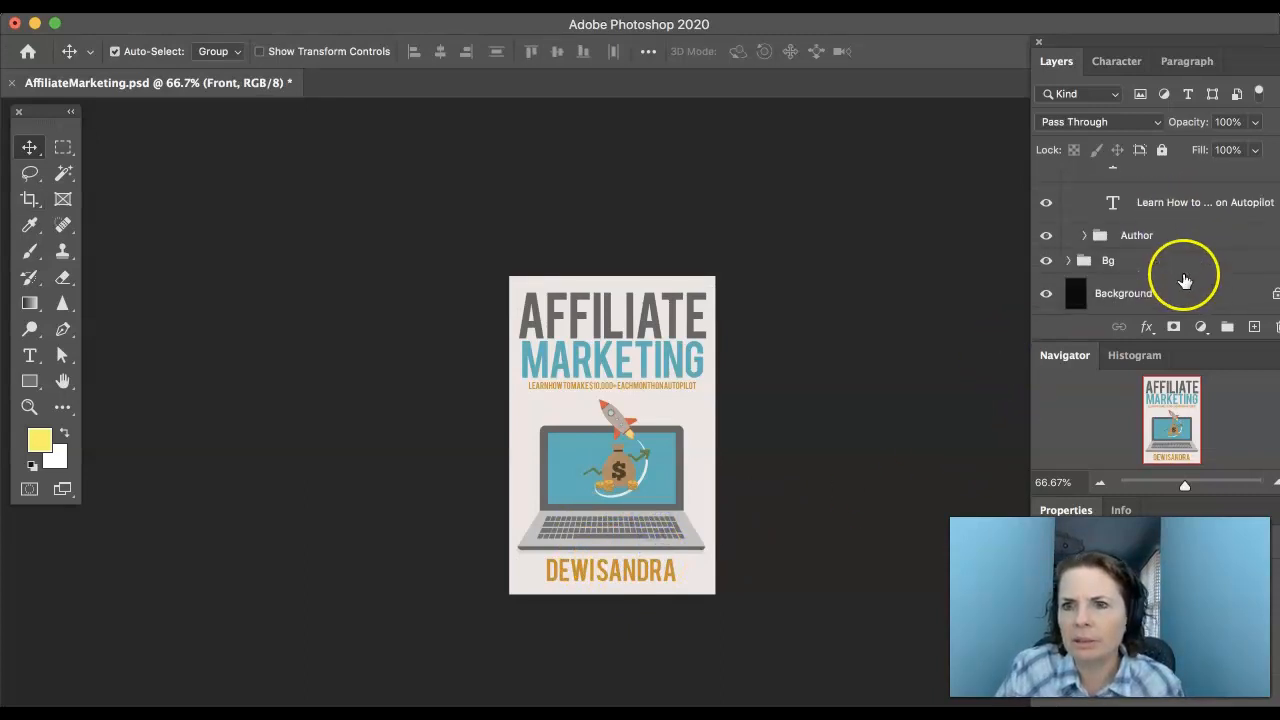
left_click(1133, 238)
left_click(672, 464)
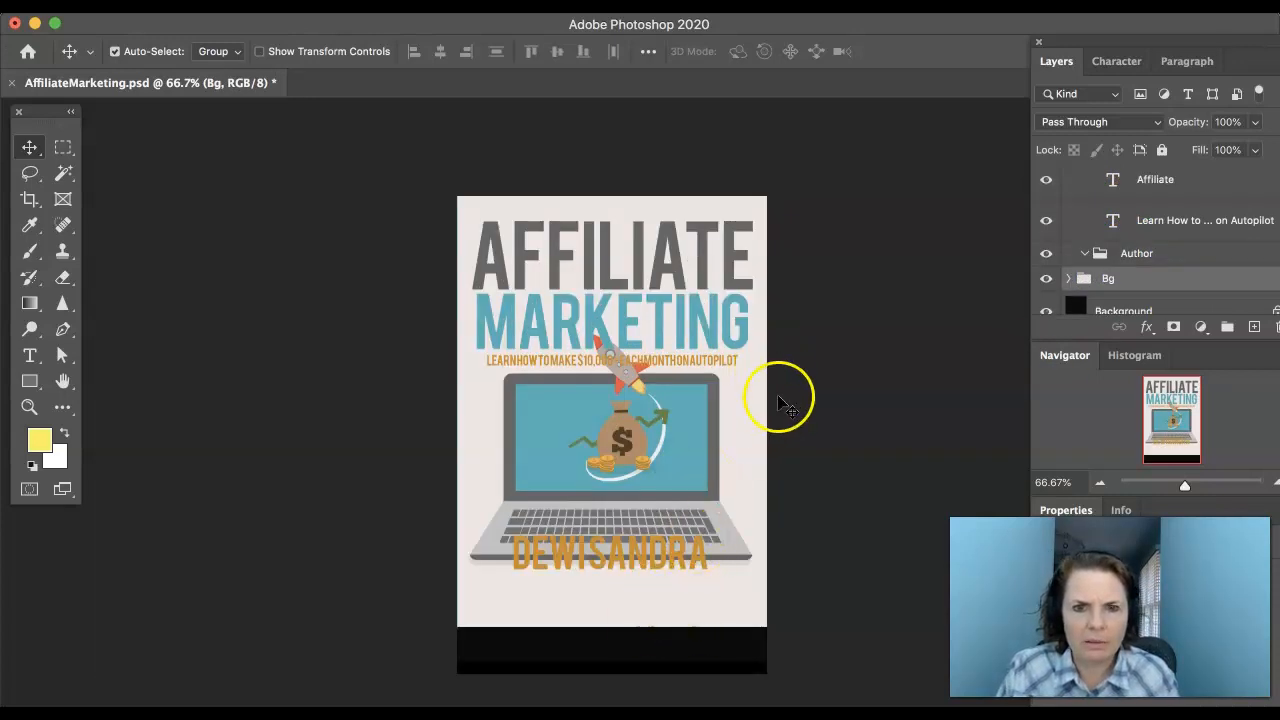
Set the canvas height to 11 inches with the anchor at top center, and apply the clipping
left_click(242, 5)
left_click(303, 175)
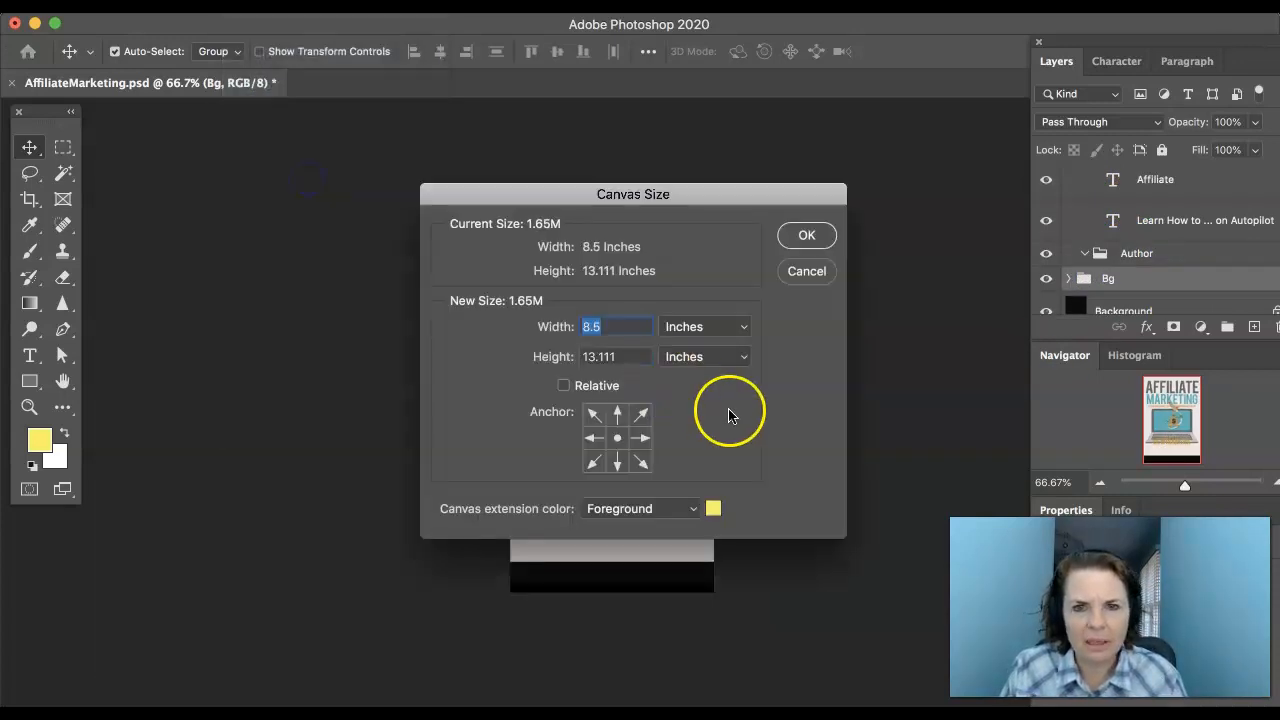
key("Tab")
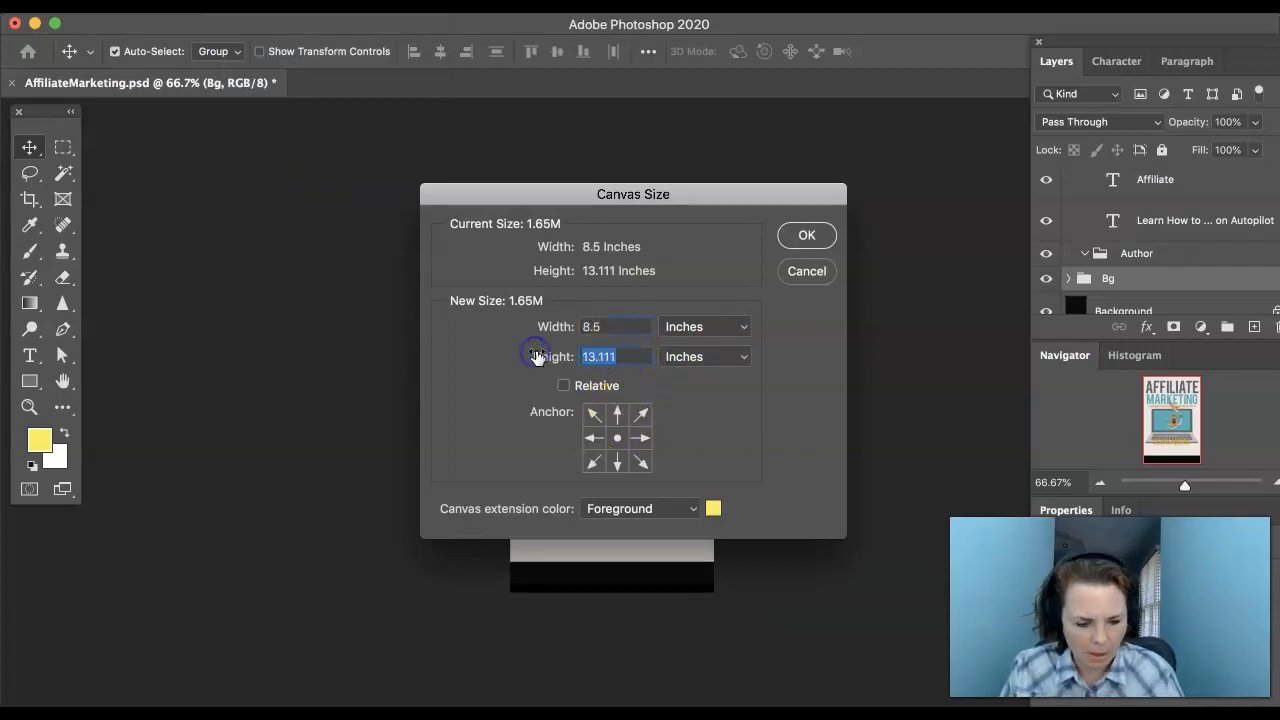
type("11")
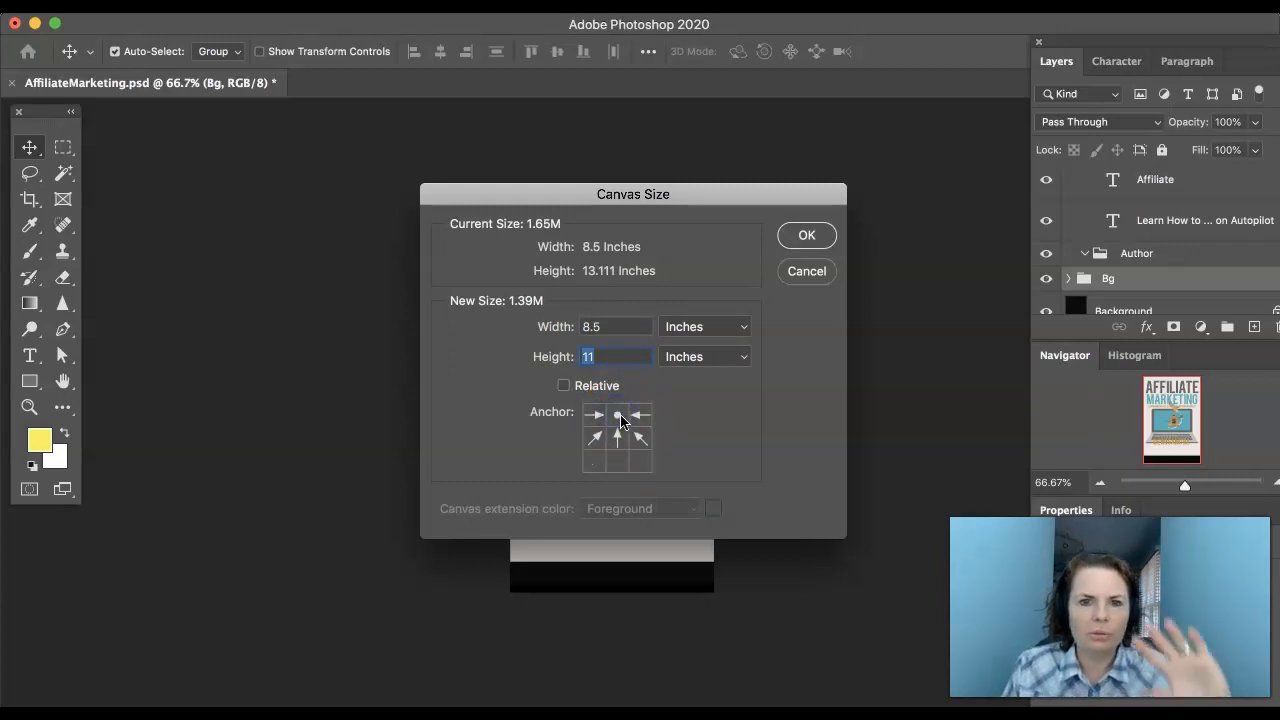
left_click(793, 236)
left_click(795, 312)
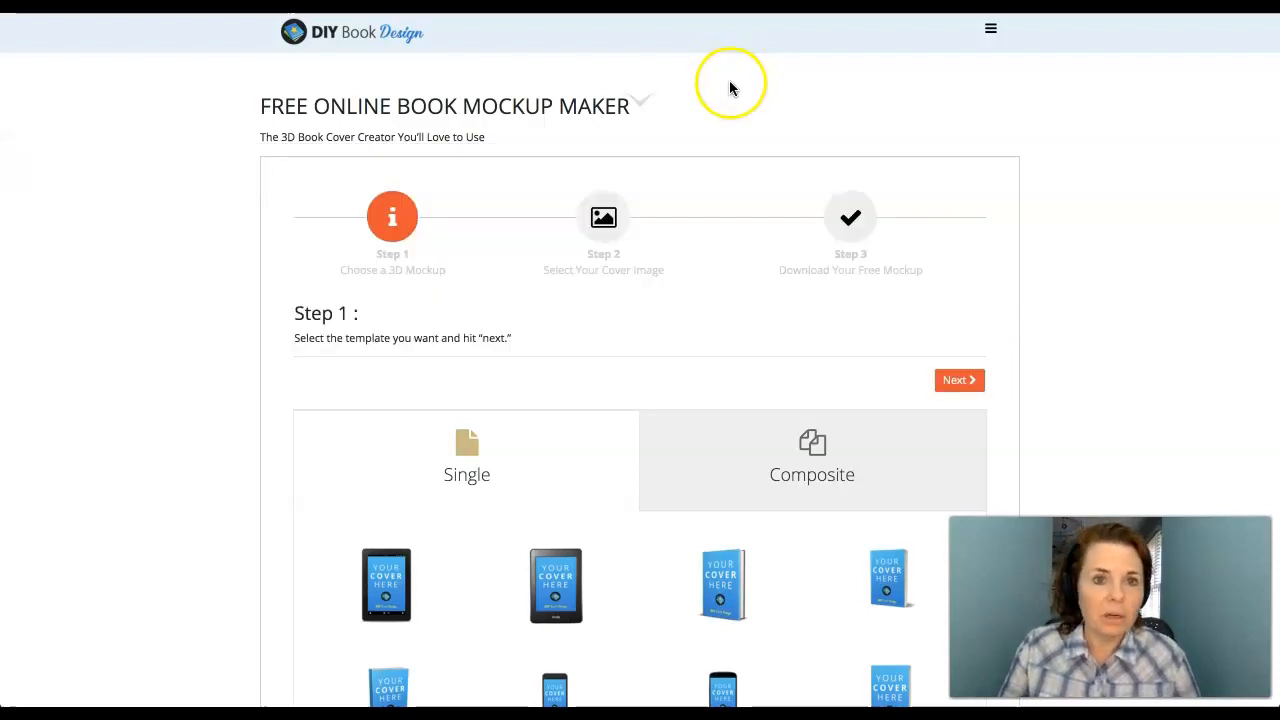
Switch to the DIY Book Design mockup maker and choose the fourth single-book template in the first row
scroll(716, 172, "down", 3)
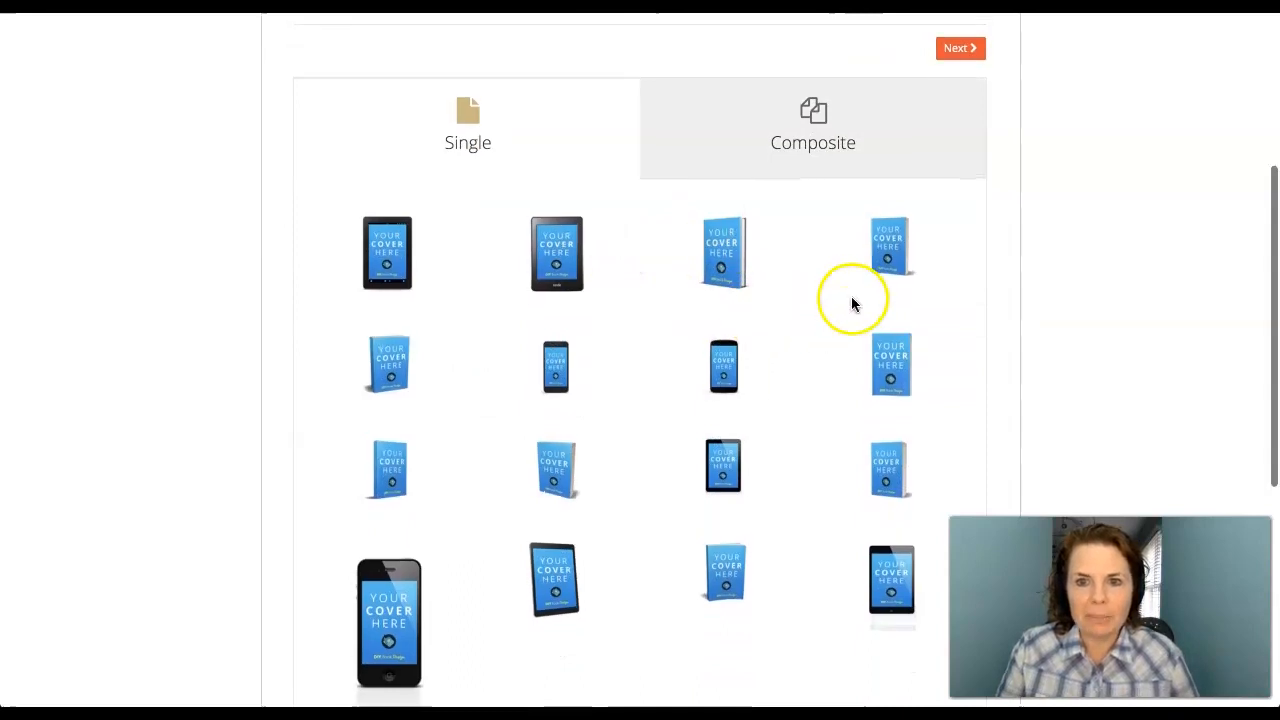
scroll(891, 410, "down", 1)
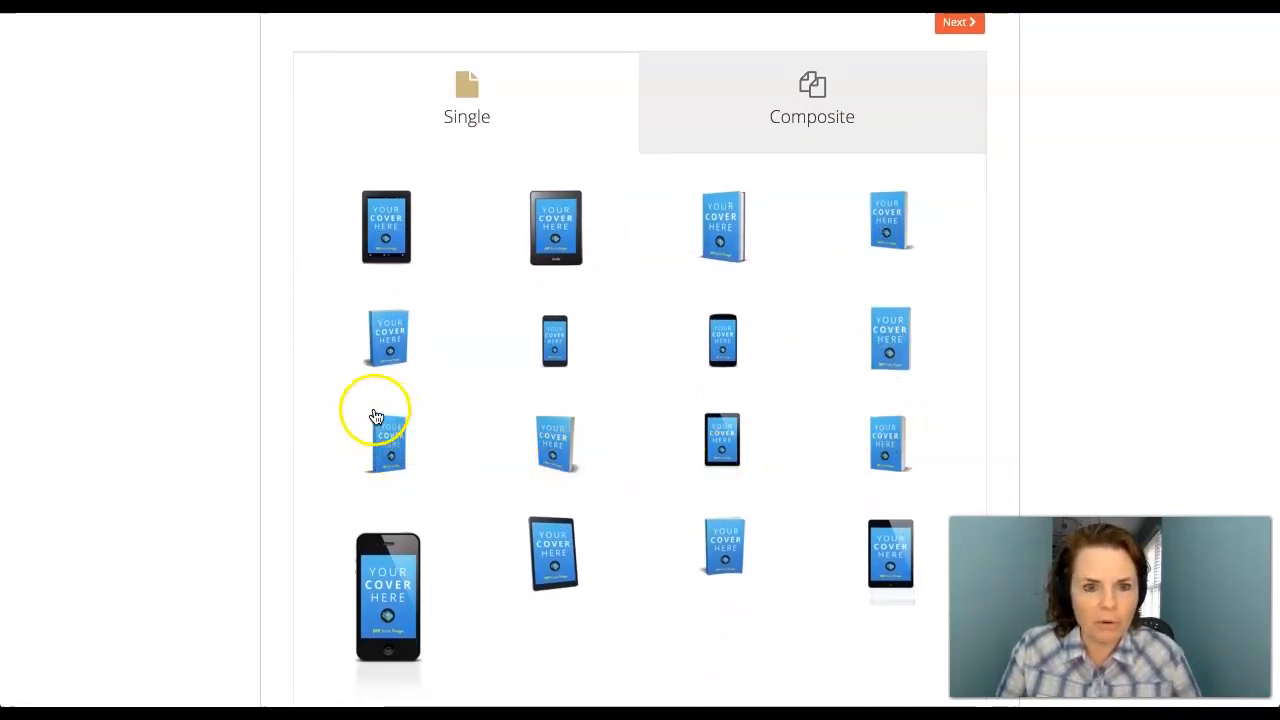
scroll(372, 470, "up", 1)
scroll(370, 345, "down", 1)
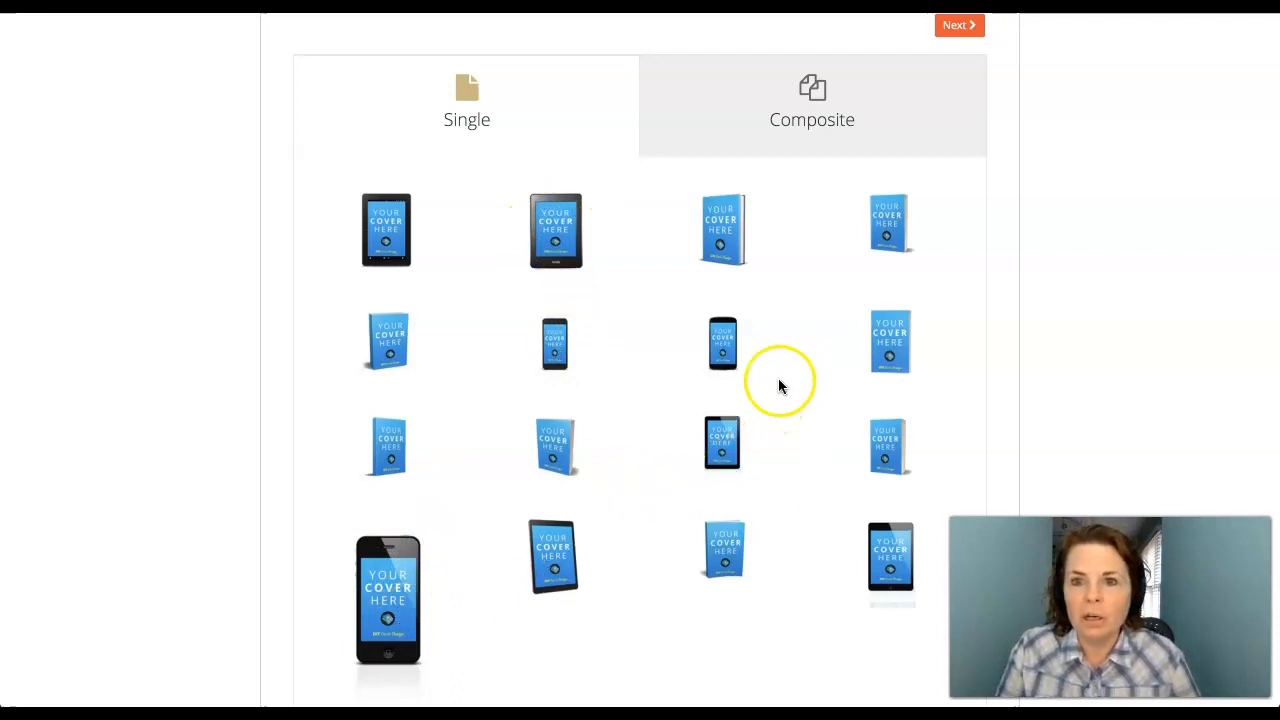
left_click(887, 214)
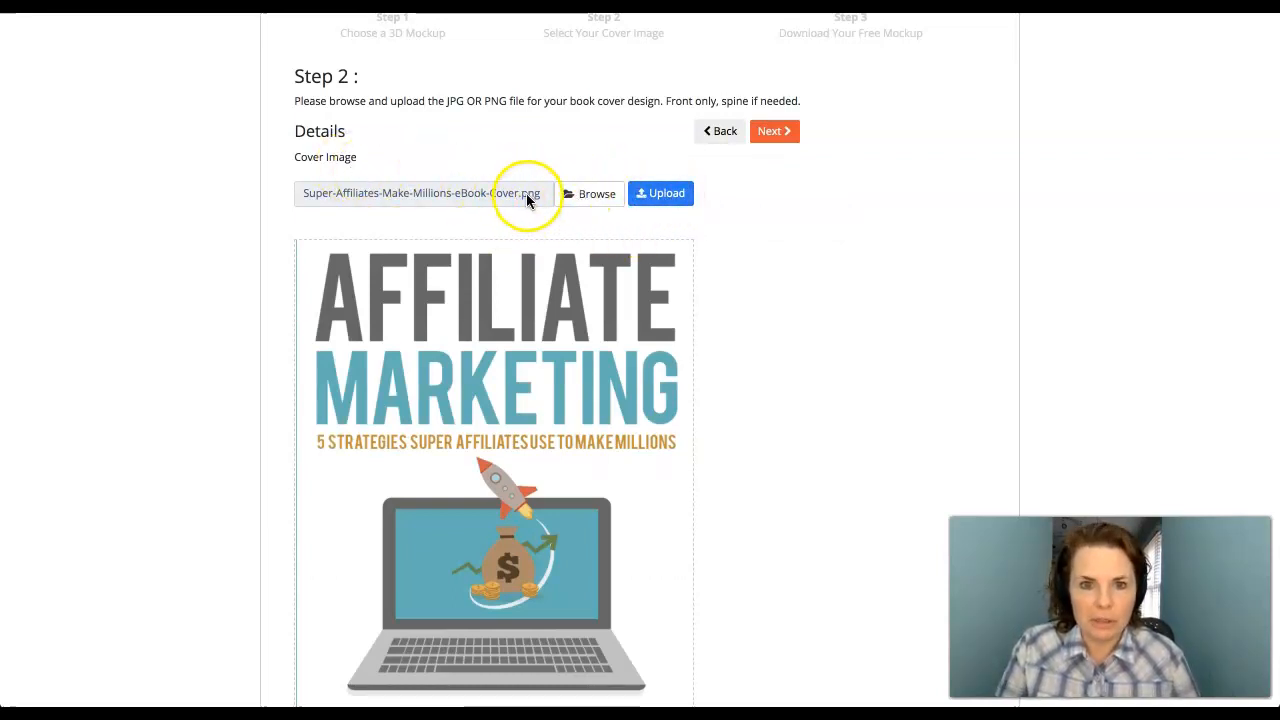
Check the uploaded Super-Affiliates-Make-Millions-eBook-Cover.png cover image and continue to the mockup download stage
scroll(829, 343, "down", 1)
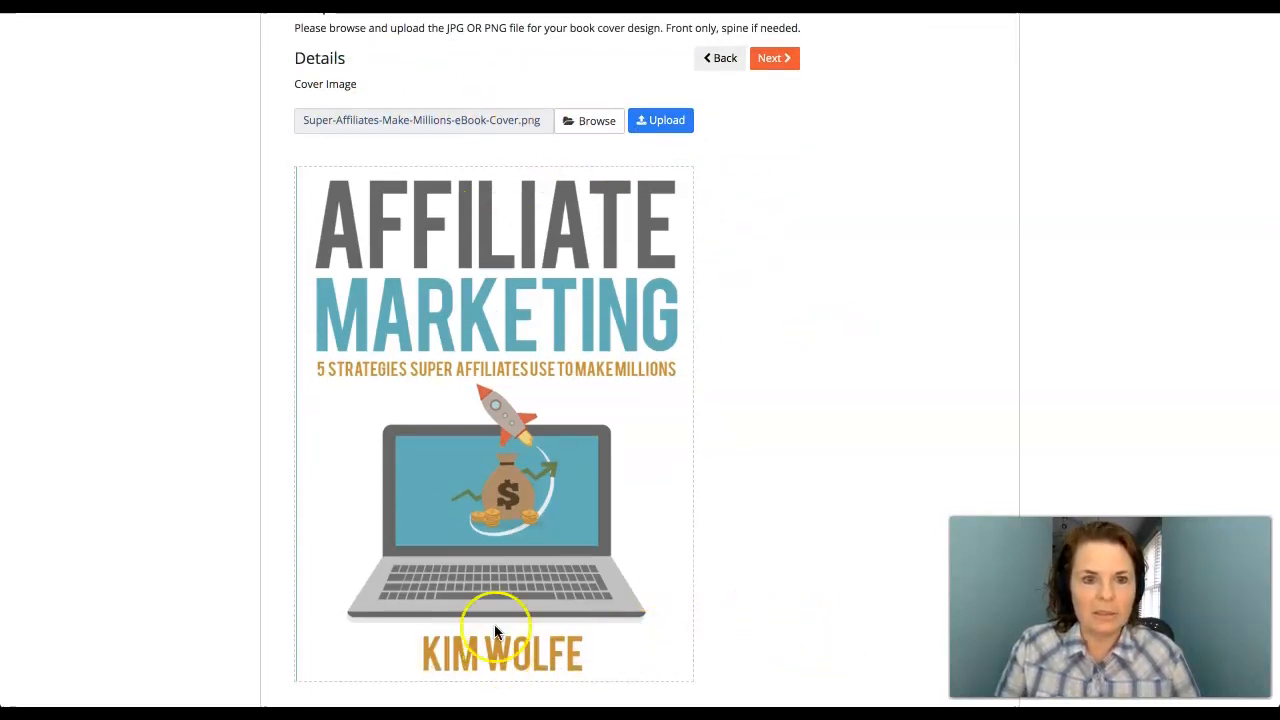
scroll(815, 410, "down", 2)
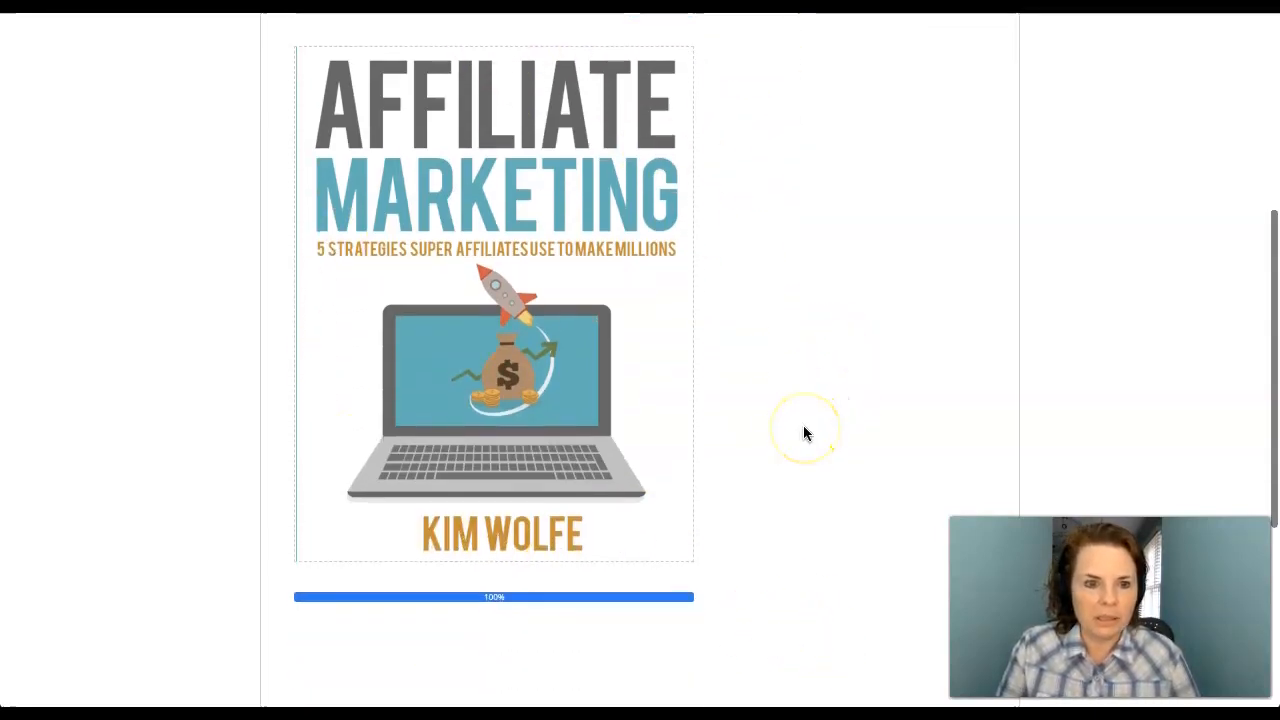
scroll(803, 428, "up", 5)
left_click(771, 299)
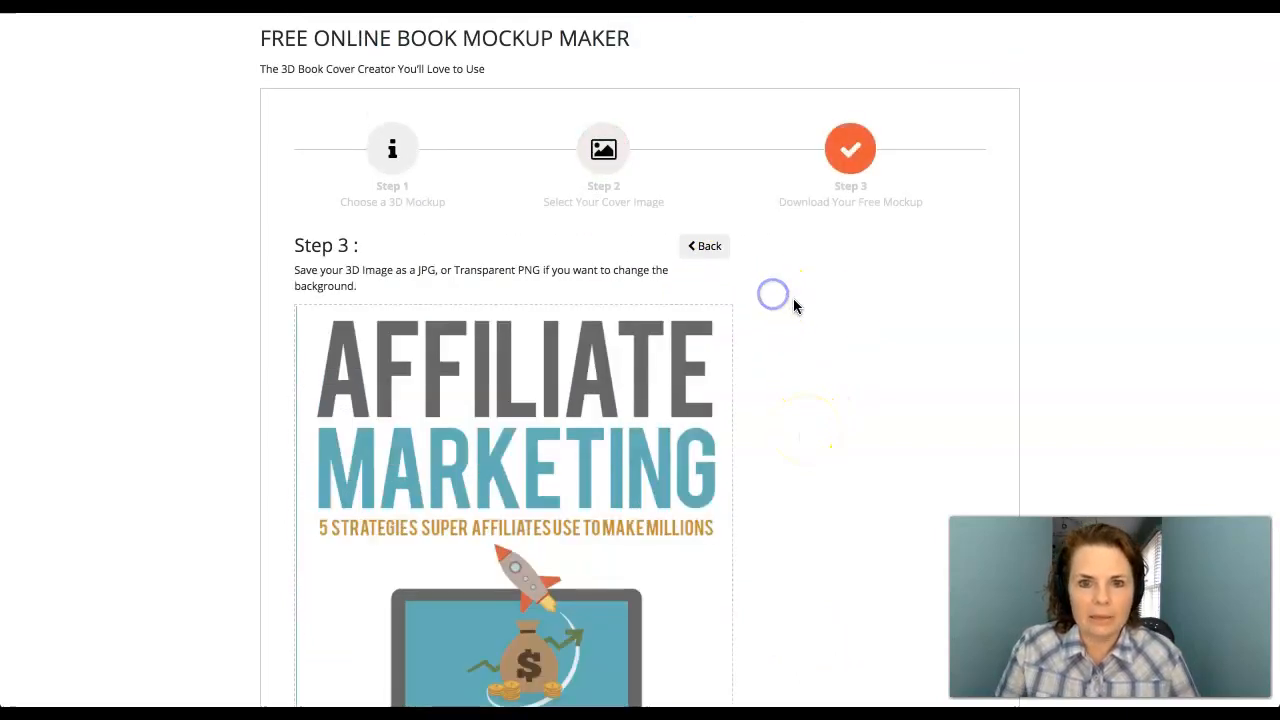
Download the 3D mockup as a transparent PNG and open the downloaded file in Photoshop
scroll(819, 375, "down", 1)
scroll(819, 372, "down", 4)
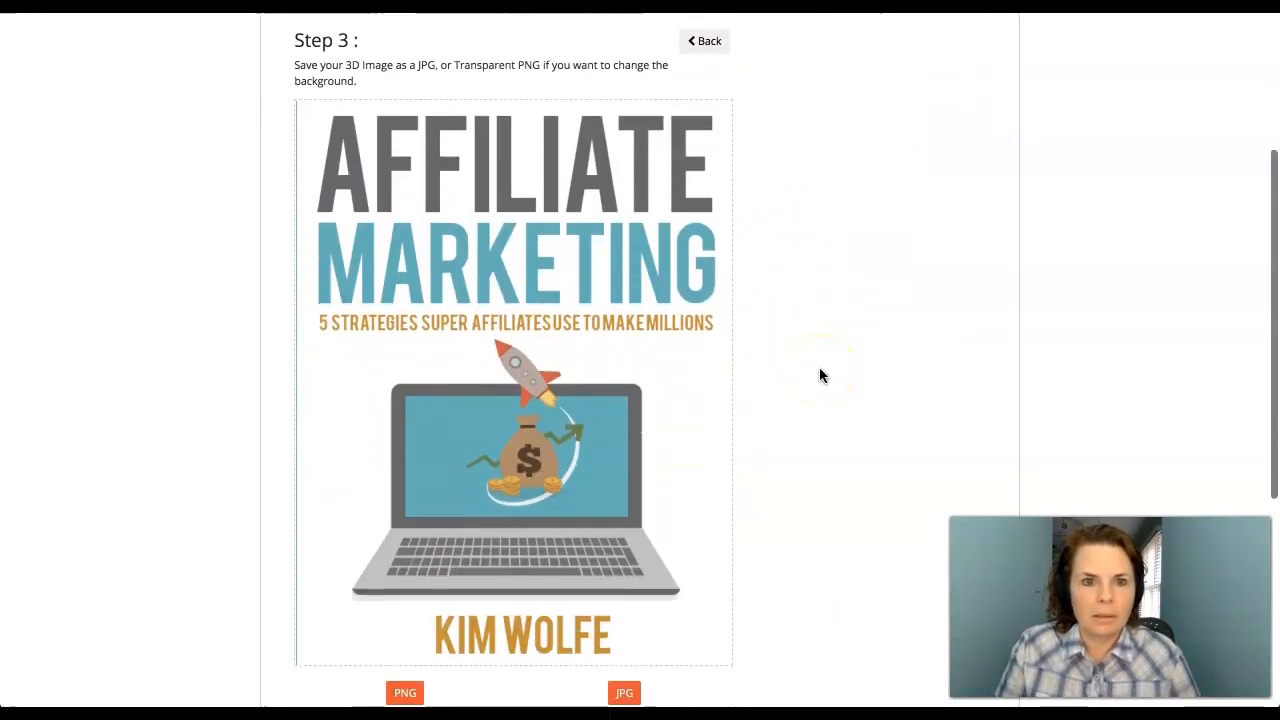
scroll(819, 375, "up", 2)
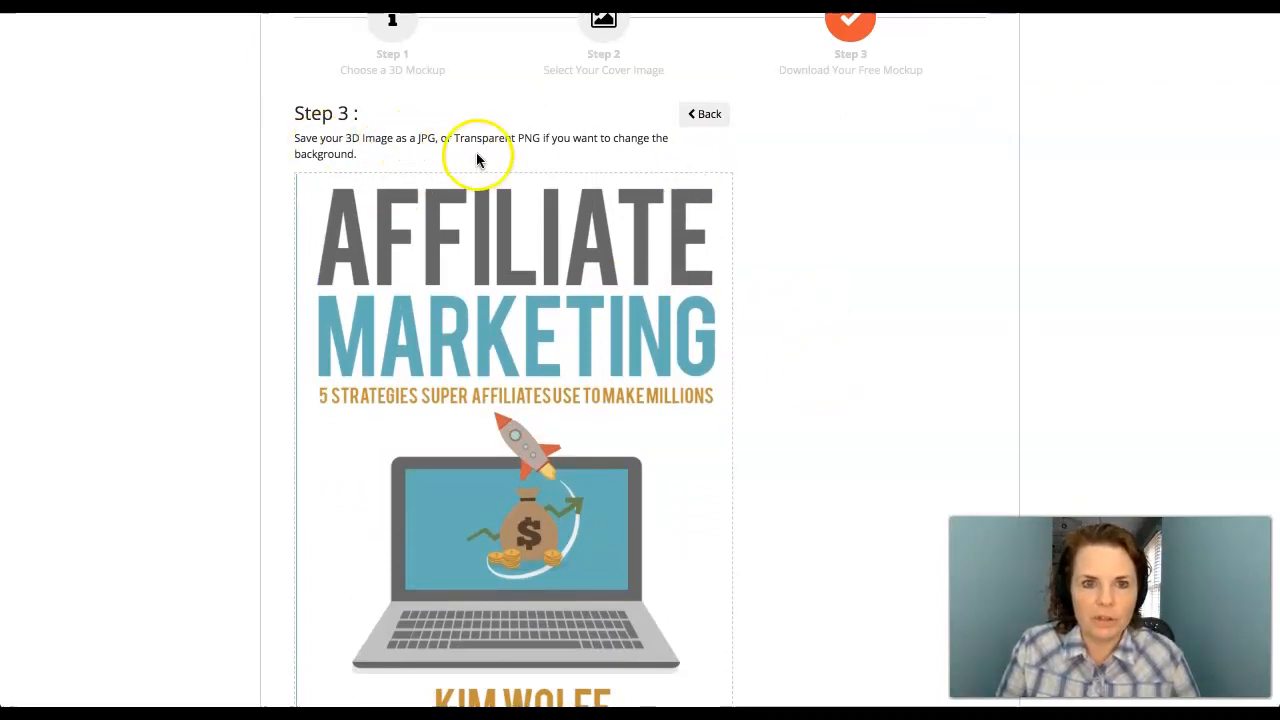
scroll(786, 312, "down", 4)
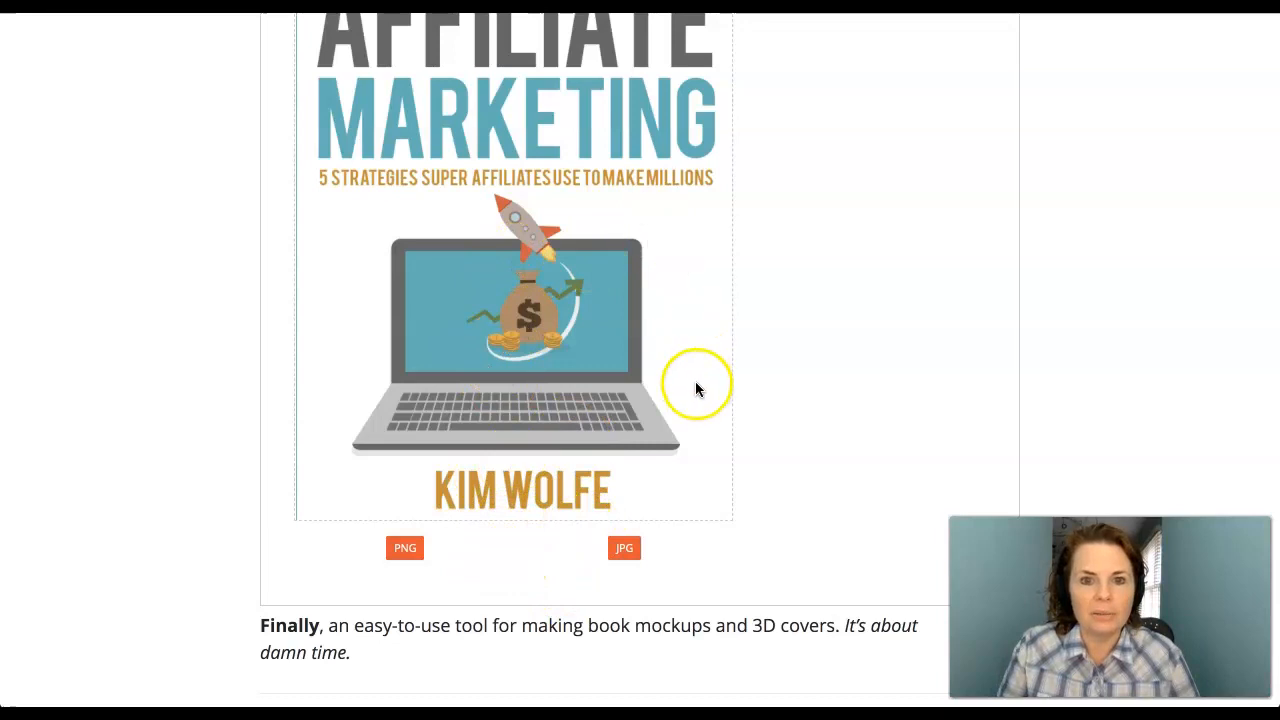
left_click(405, 550)
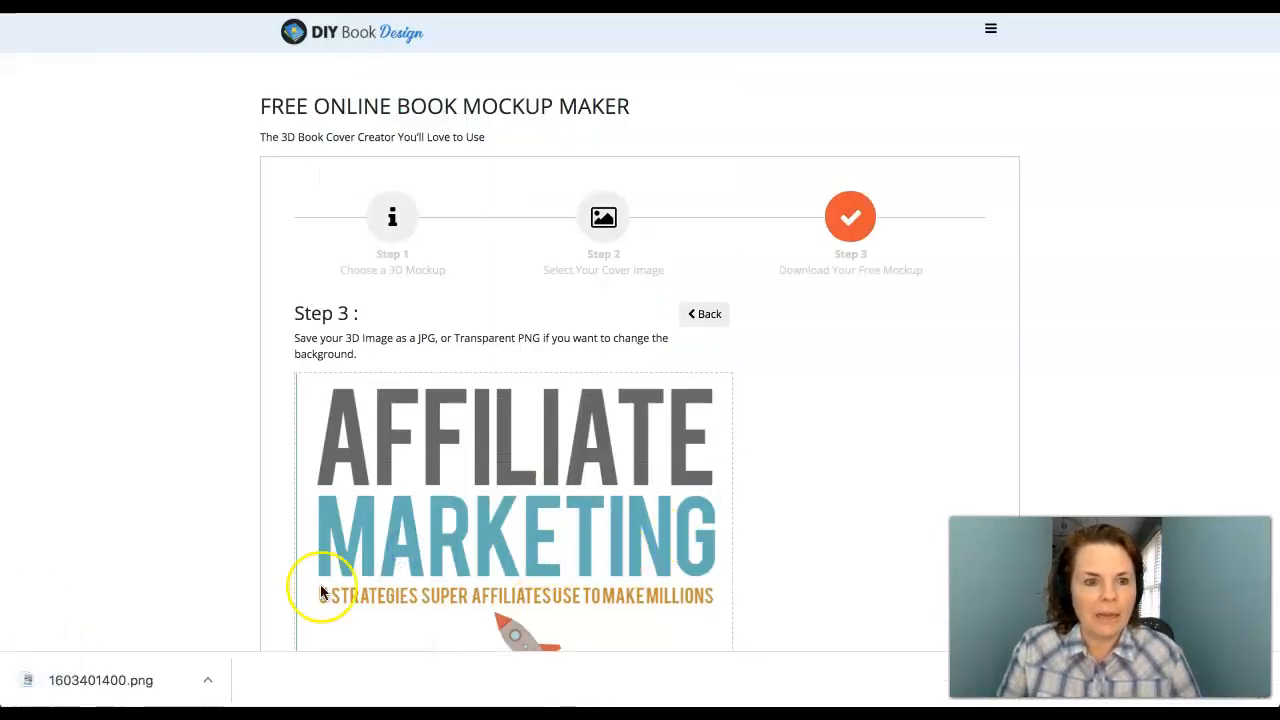
left_click(100, 683)
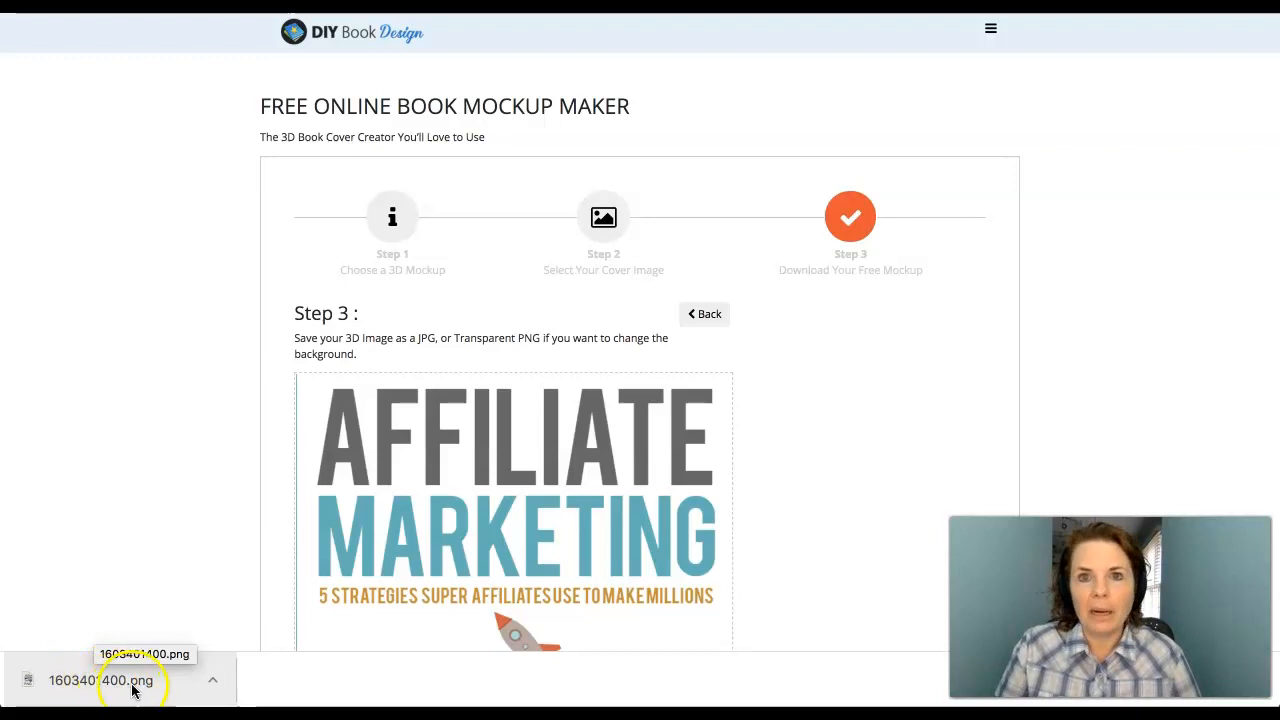
left_click(132, 681)
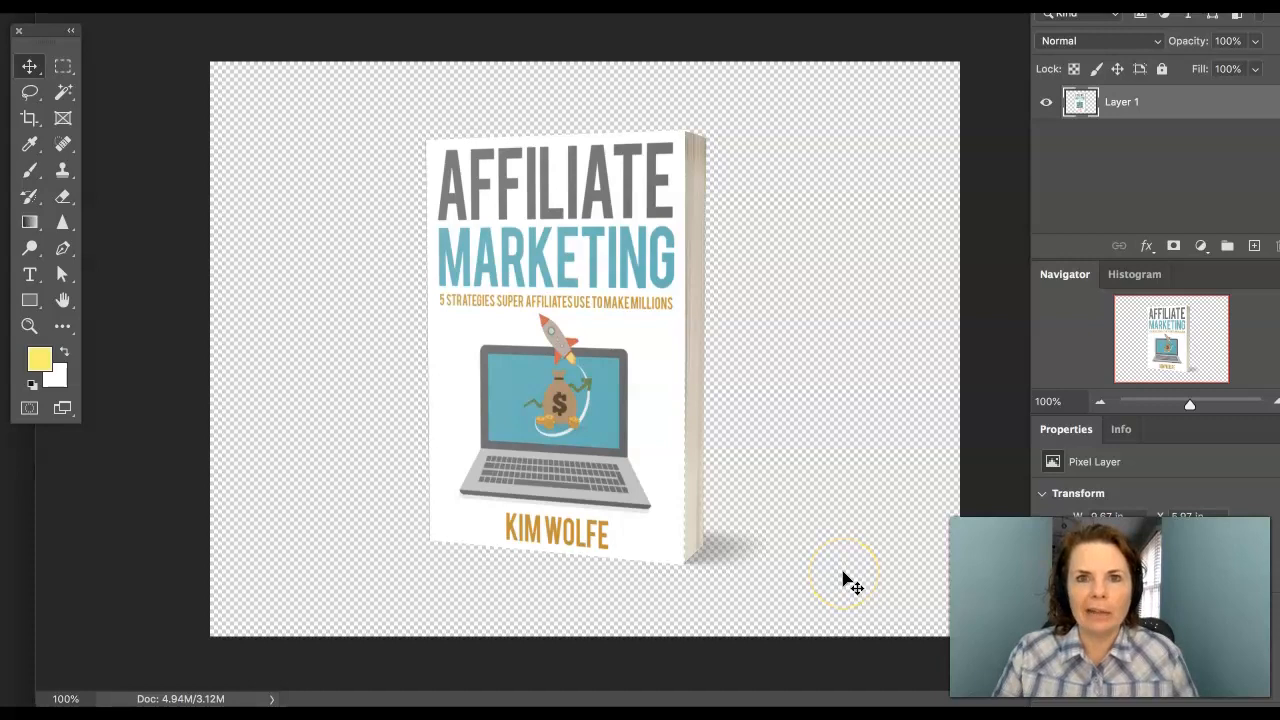
Crop the transparent area around the 3D book mockup to about 645 × 913 px, trimming all four sides close to the book
key("c")
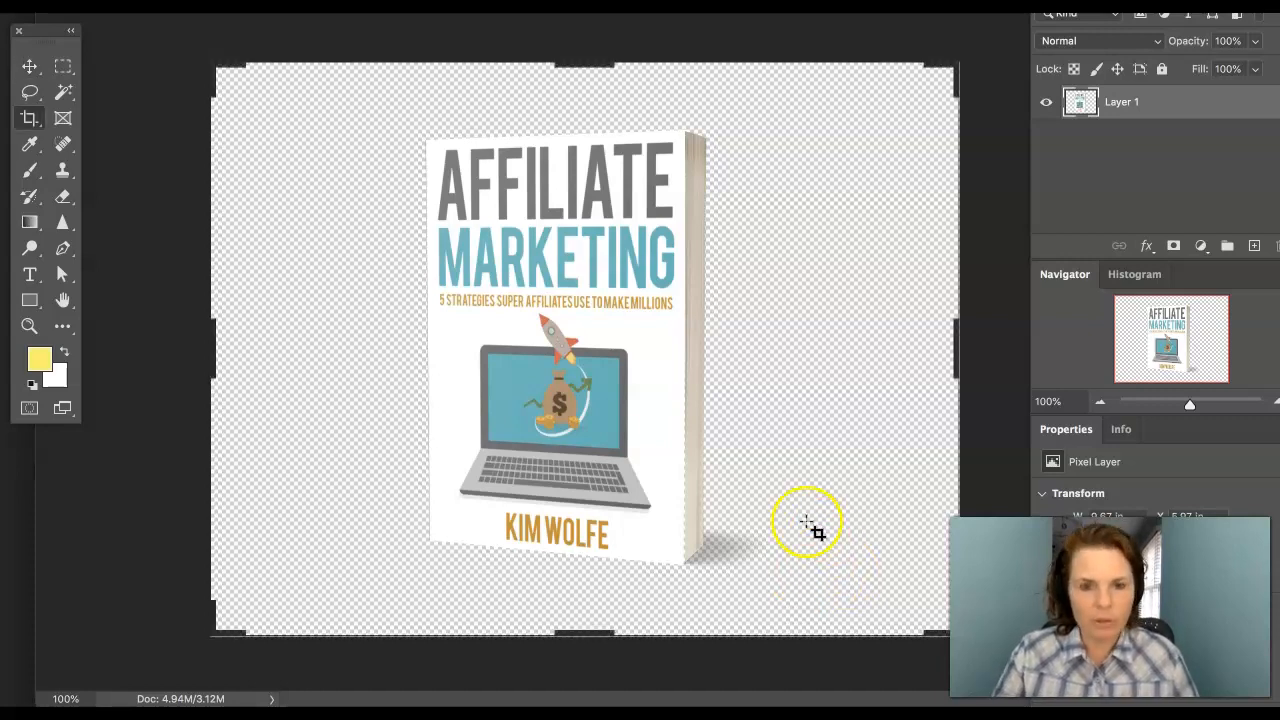
left_click_drag(209, 344, 303, 351)
left_click_drag(866, 347, 750, 348)
left_click_drag(586, 66, 587, 93)
left_click_drag(591, 606, 591, 577)
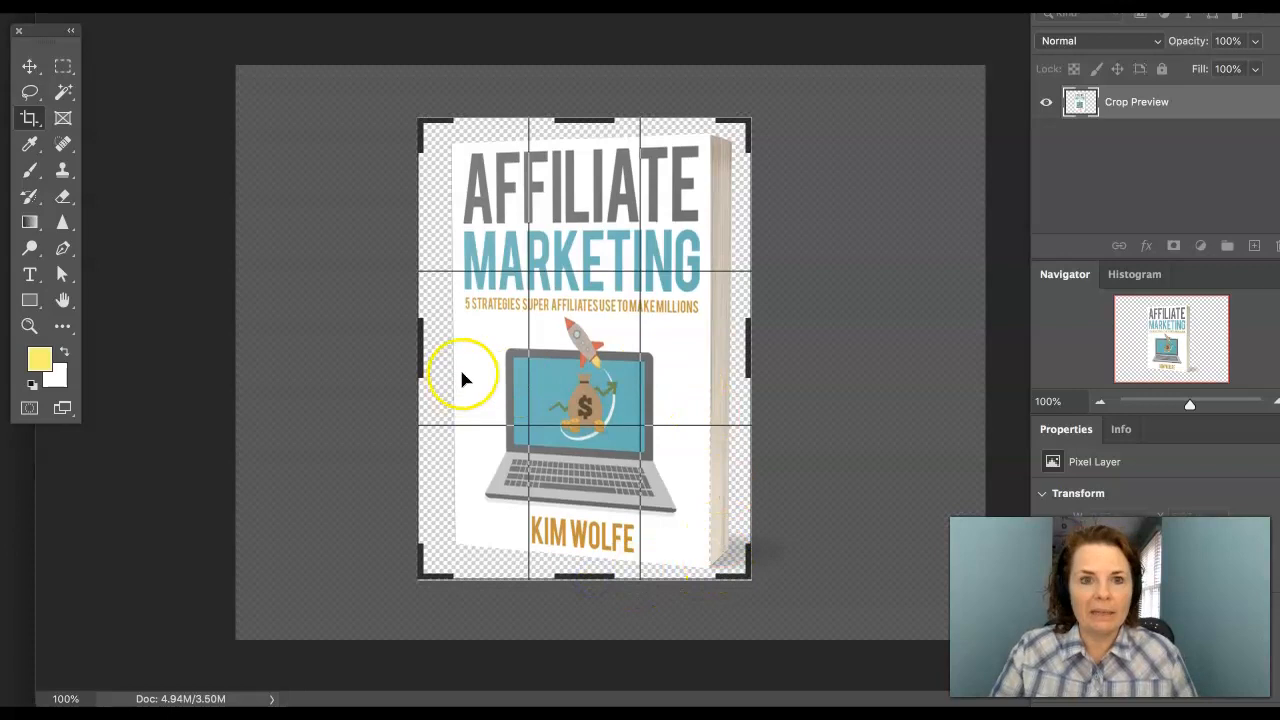
left_click_drag(577, 120, 577, 124)
left_click_drag(423, 340, 431, 336)
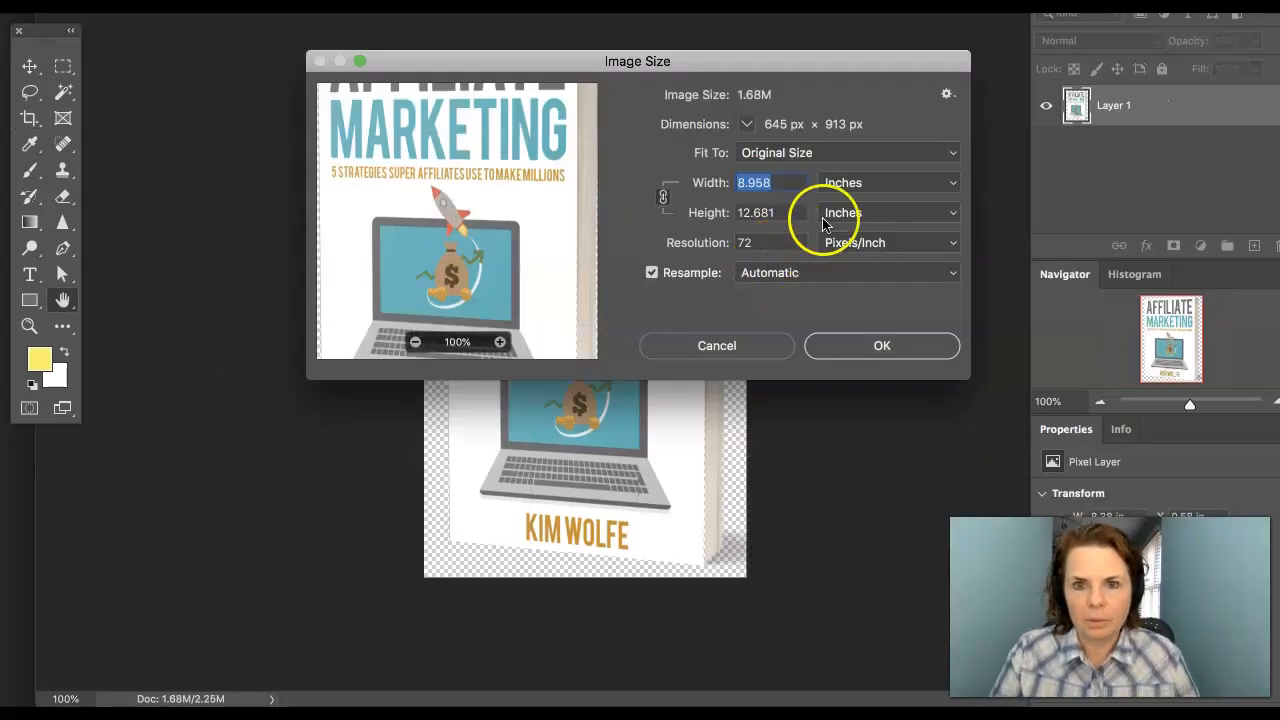
Resize the mockup image to 200 pixels wide, with proportions linked and resampling on
left_click(866, 182)
left_click(875, 168)
left_click(775, 183)
left_click_drag(775, 183, 692, 183)
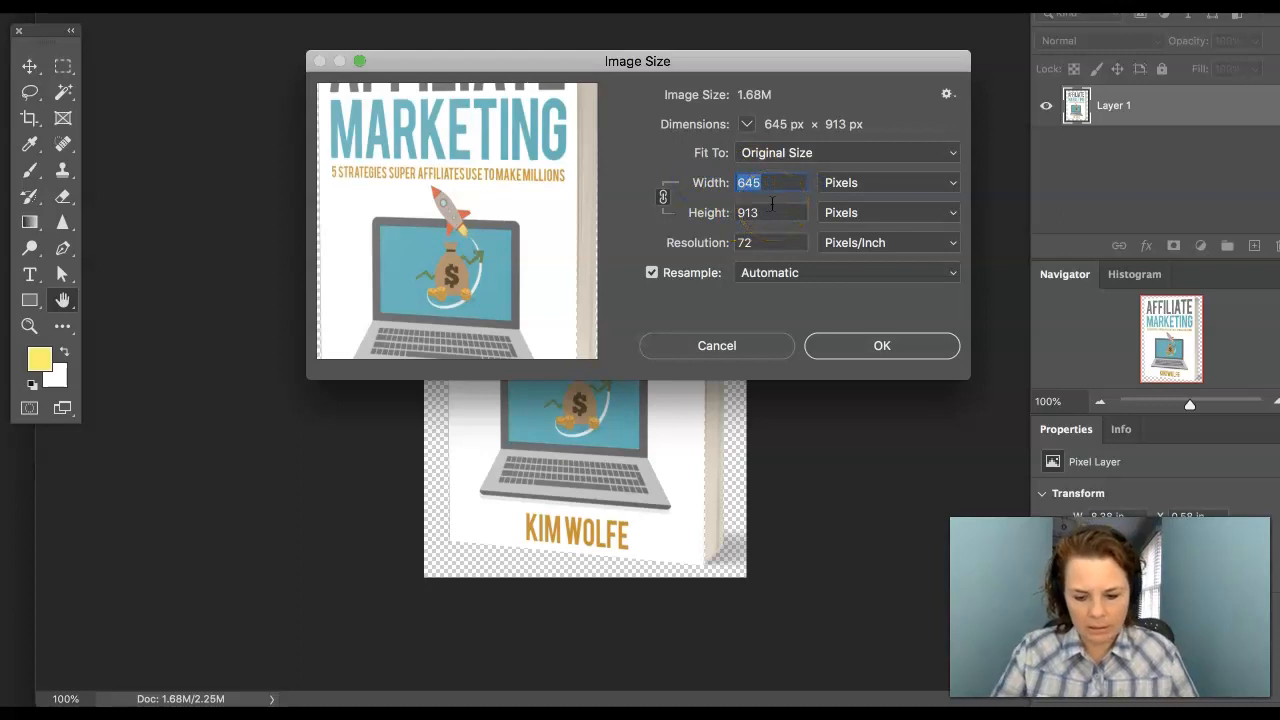
type("200")
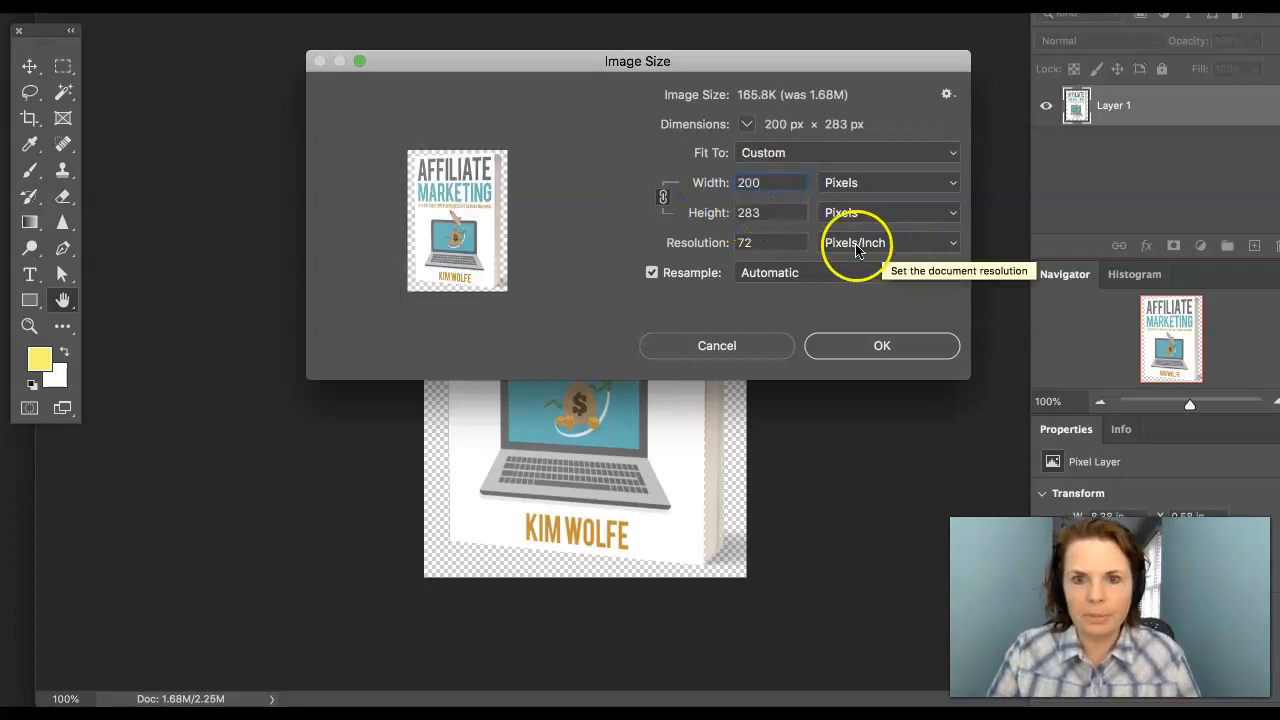
left_click(888, 345)
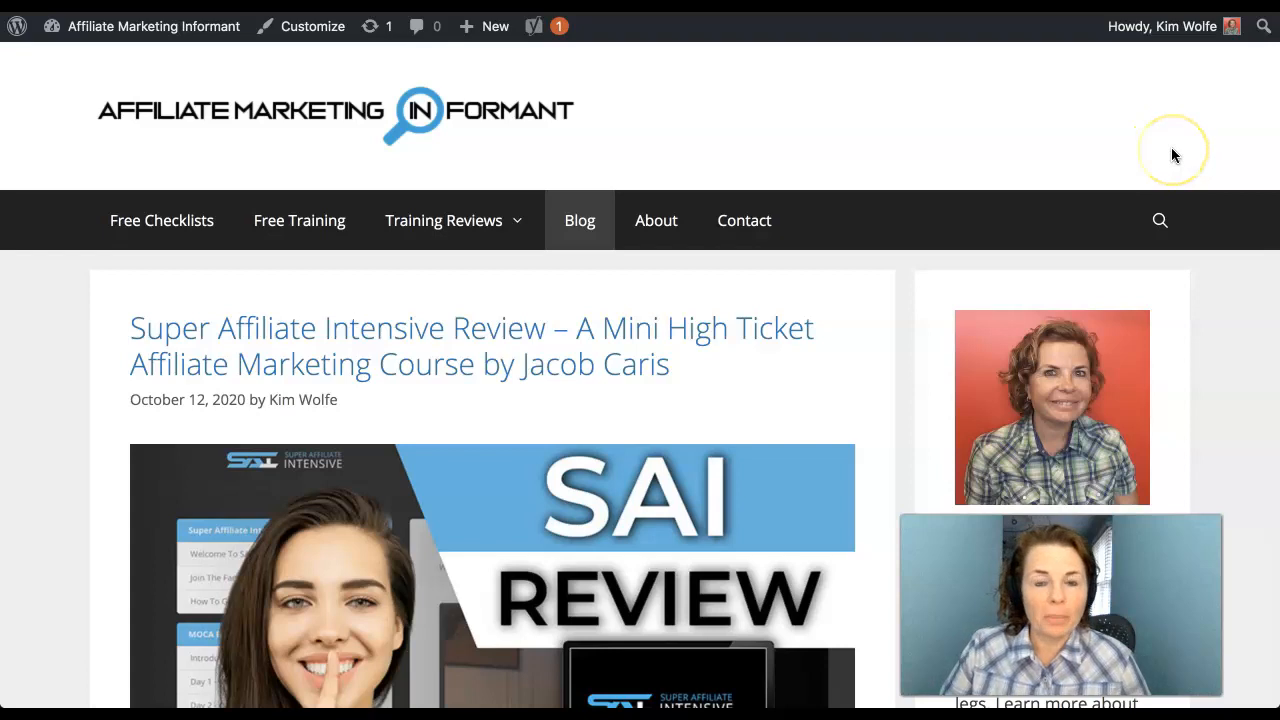
Switch to the Affiliate Marketing Informant blog and view the book mockup placed in its sidebar
scroll(1171, 150, "down", 3)
scroll(1173, 155, "down", 3)
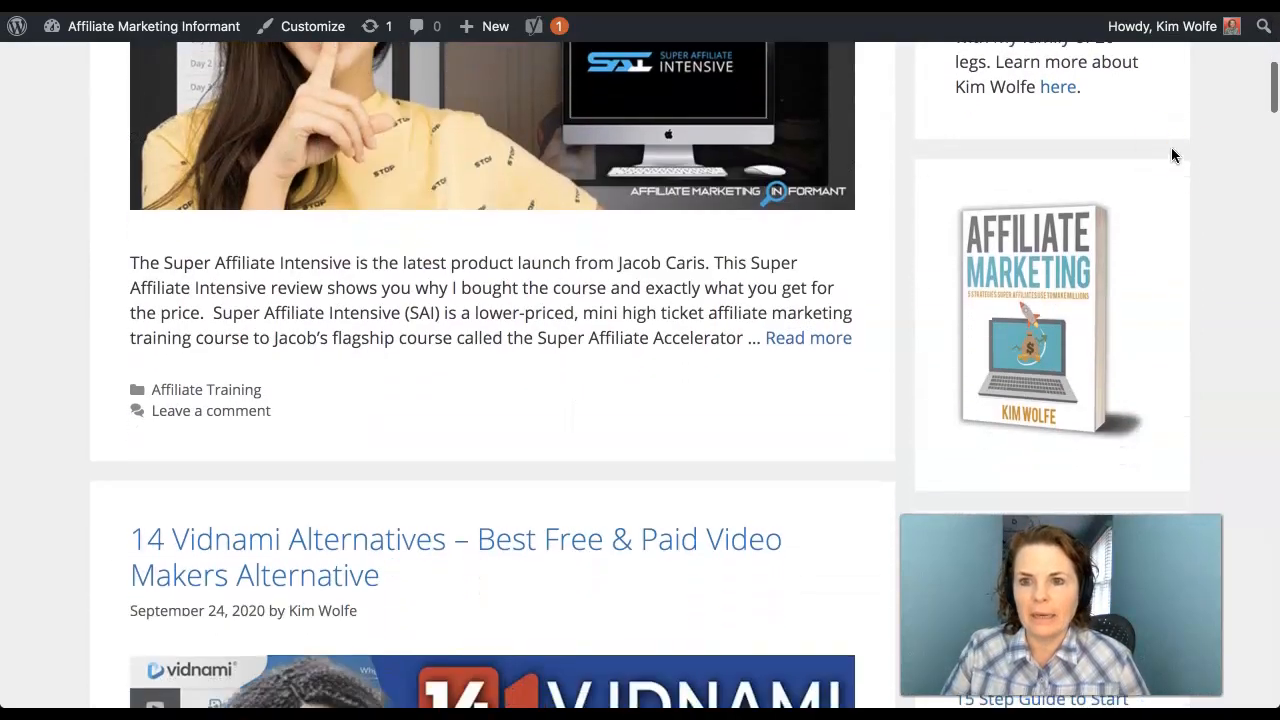